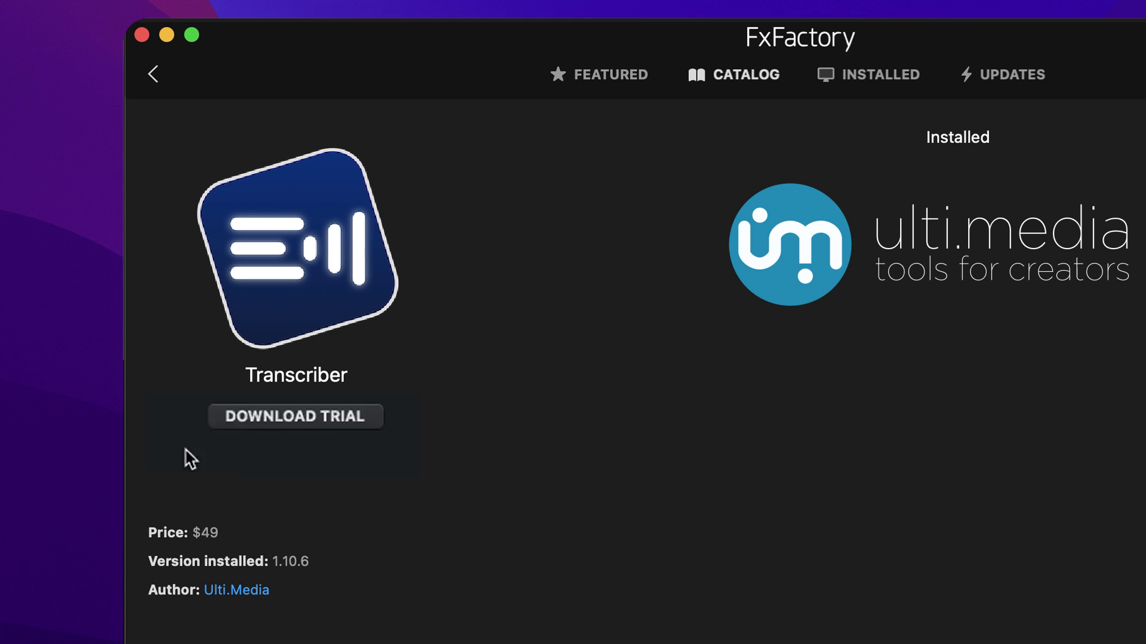
Download the Transcriber trial from its FxFactory catalog page
click(363, 436)
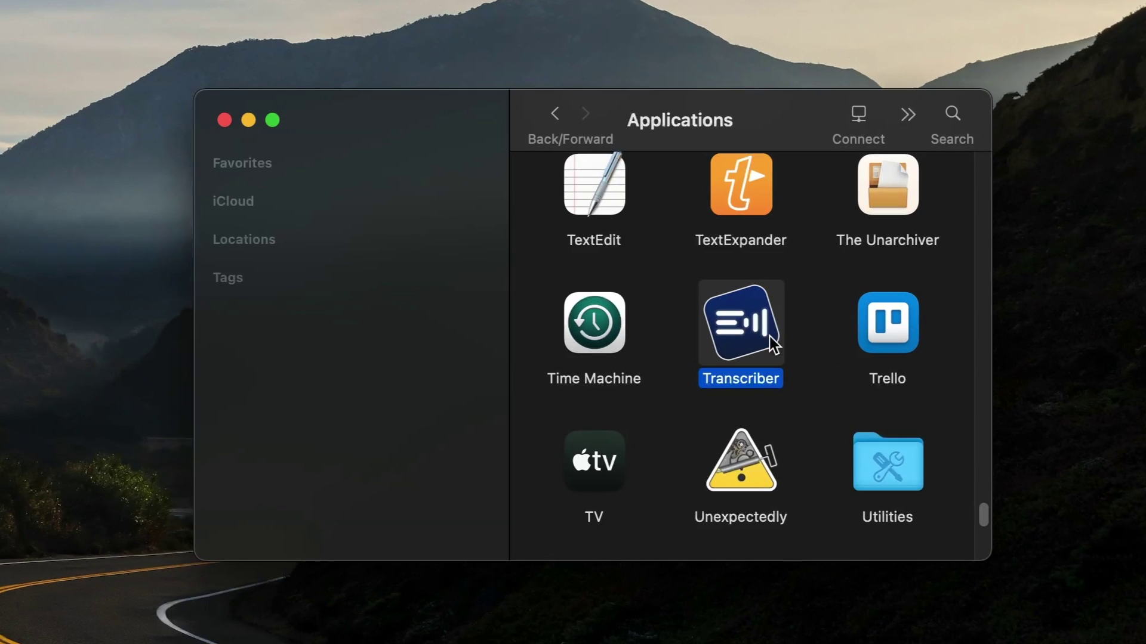
Launch Transcriber and start a new session with 2023044_PremiumVFX_ZoomTransitions_1.mp4 as source, then close Finder
double_click(759, 331)
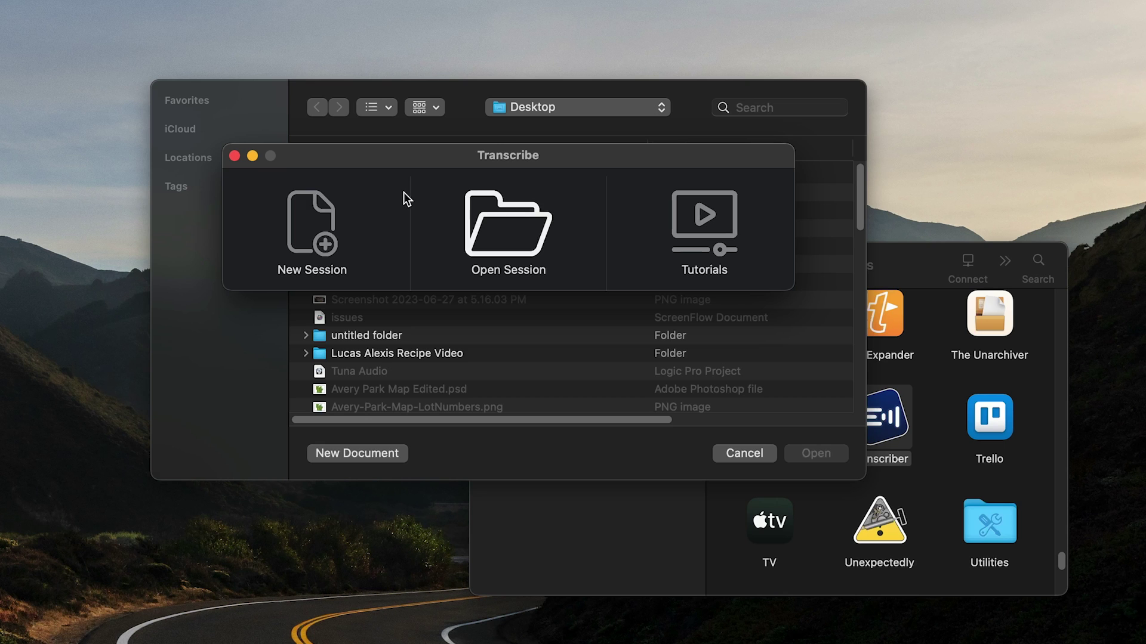
click(328, 249)
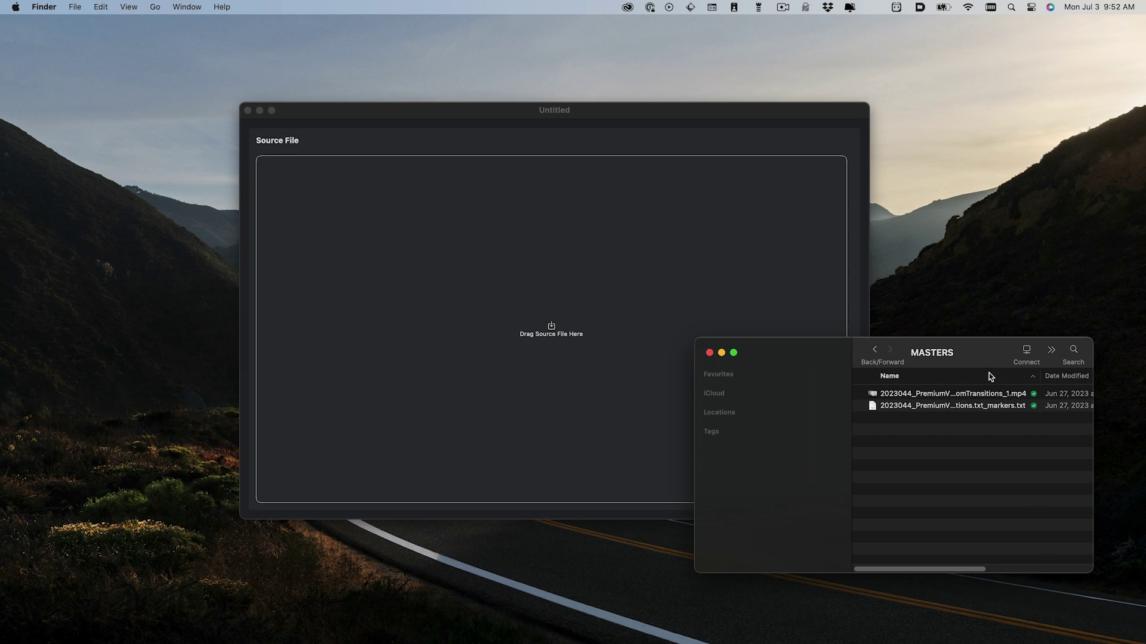
drag(995, 395, 632, 339)
click(709, 353)
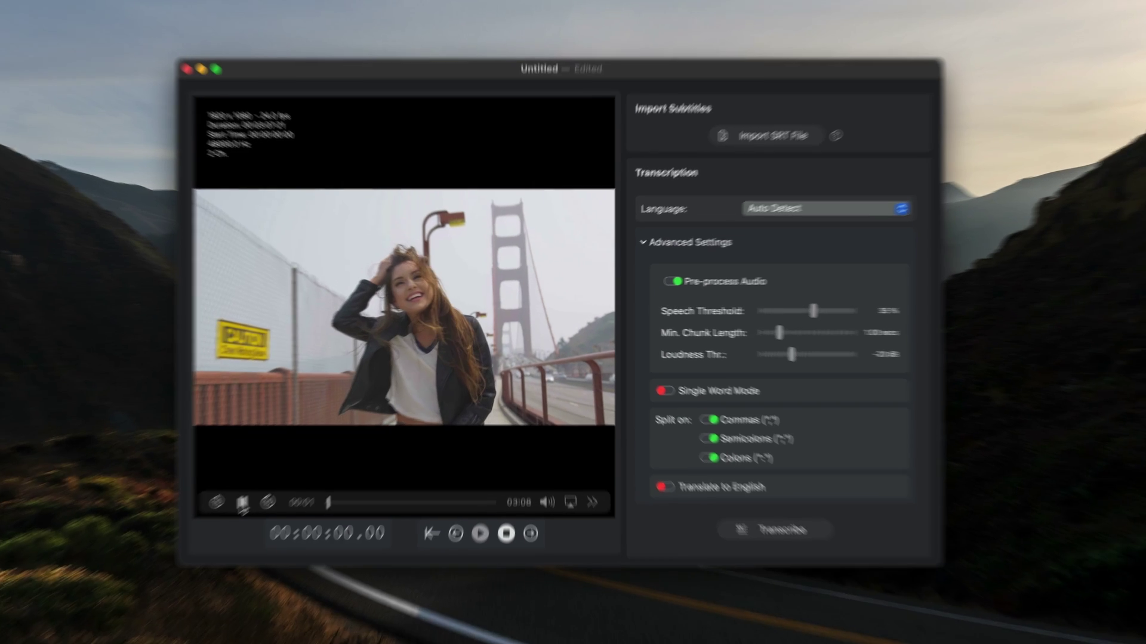
click(293, 466)
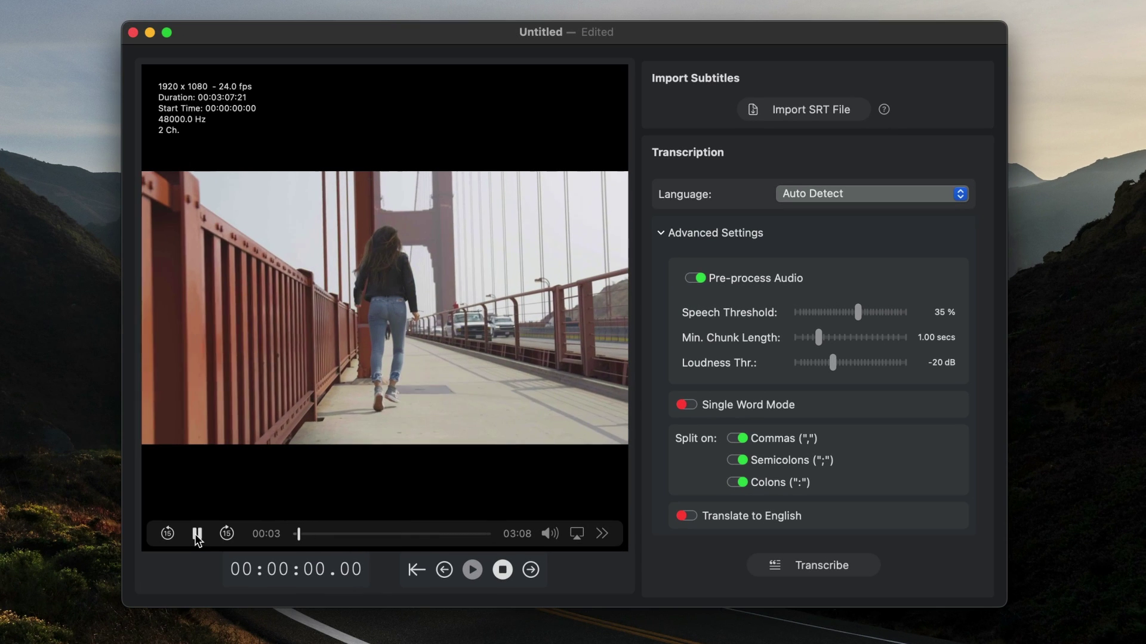
click(196, 538)
drag(296, 536, 426, 544)
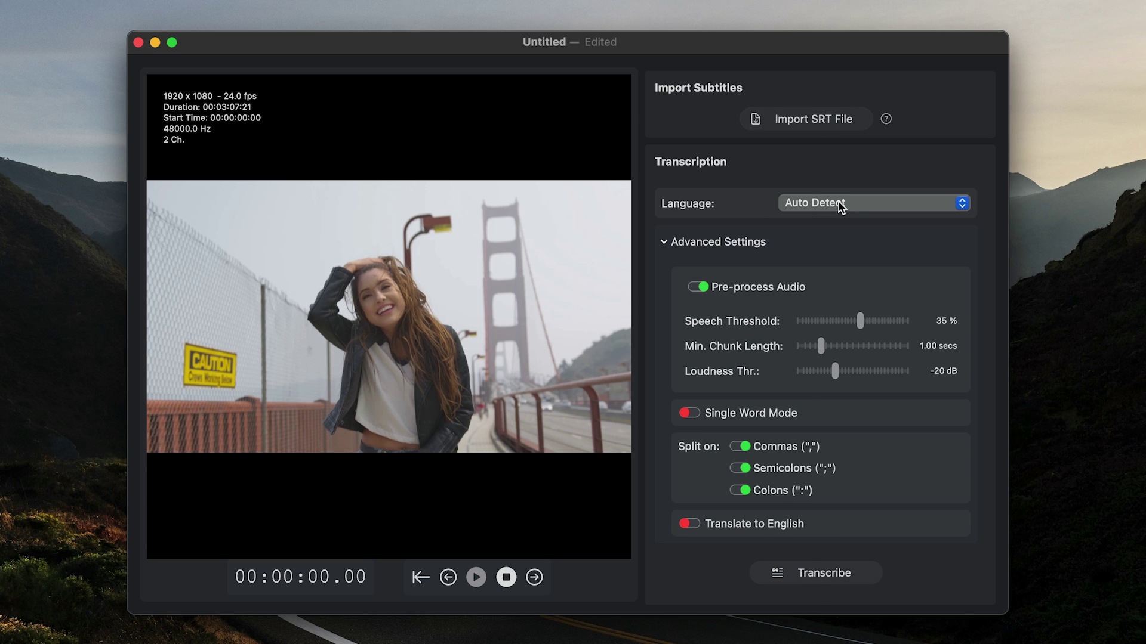
Change the transcription language from Auto Detect to English
click(842, 206)
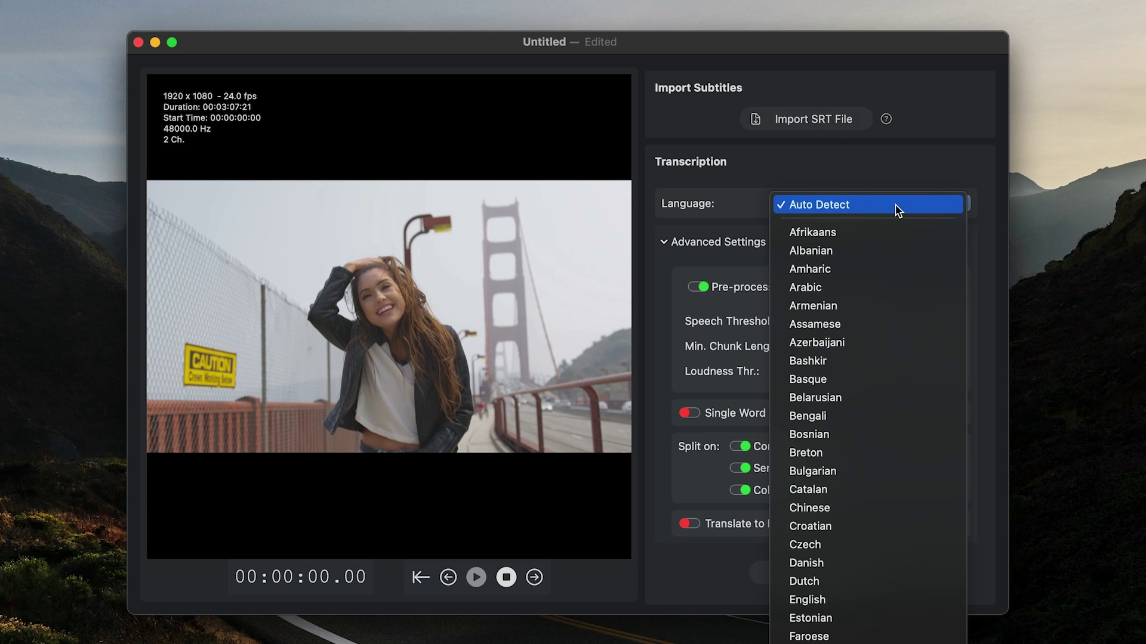
click(878, 600)
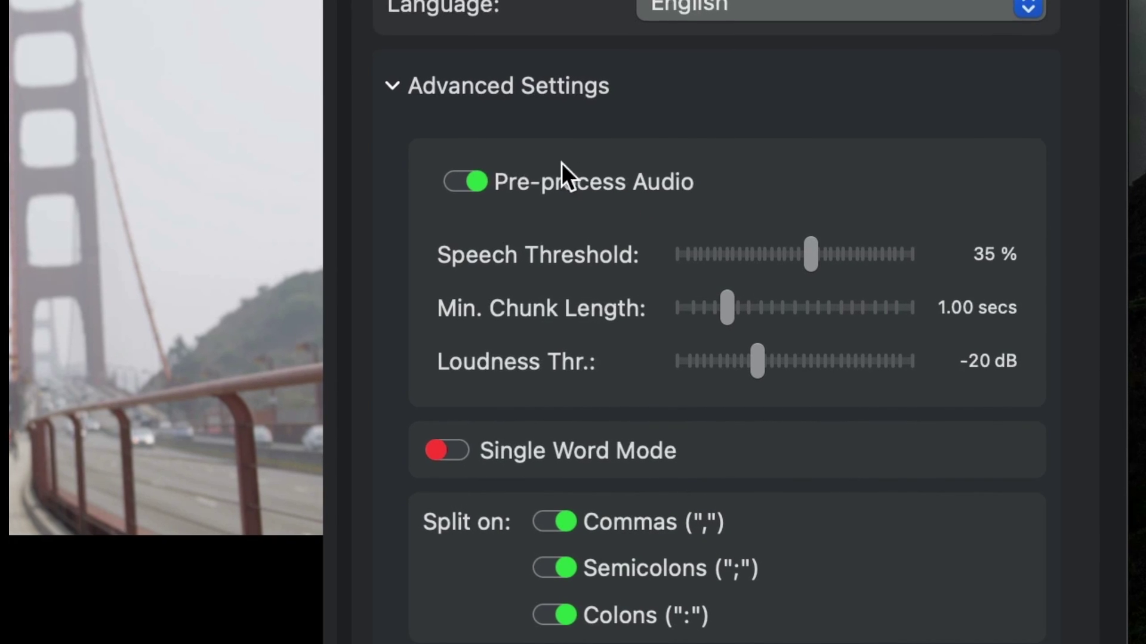
click(470, 177)
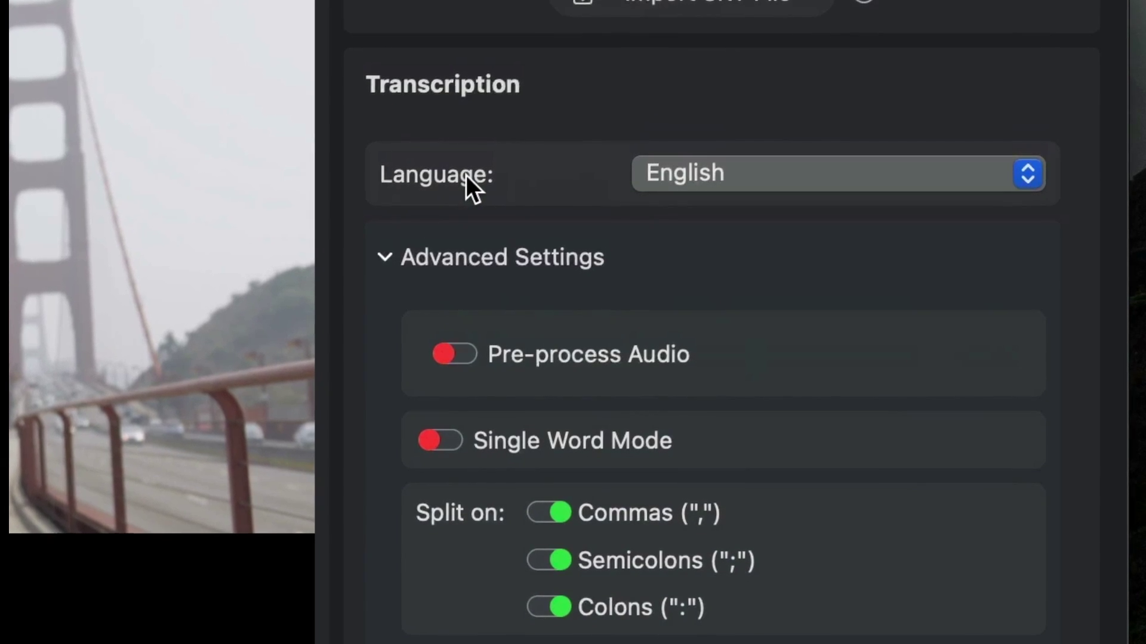
click(460, 354)
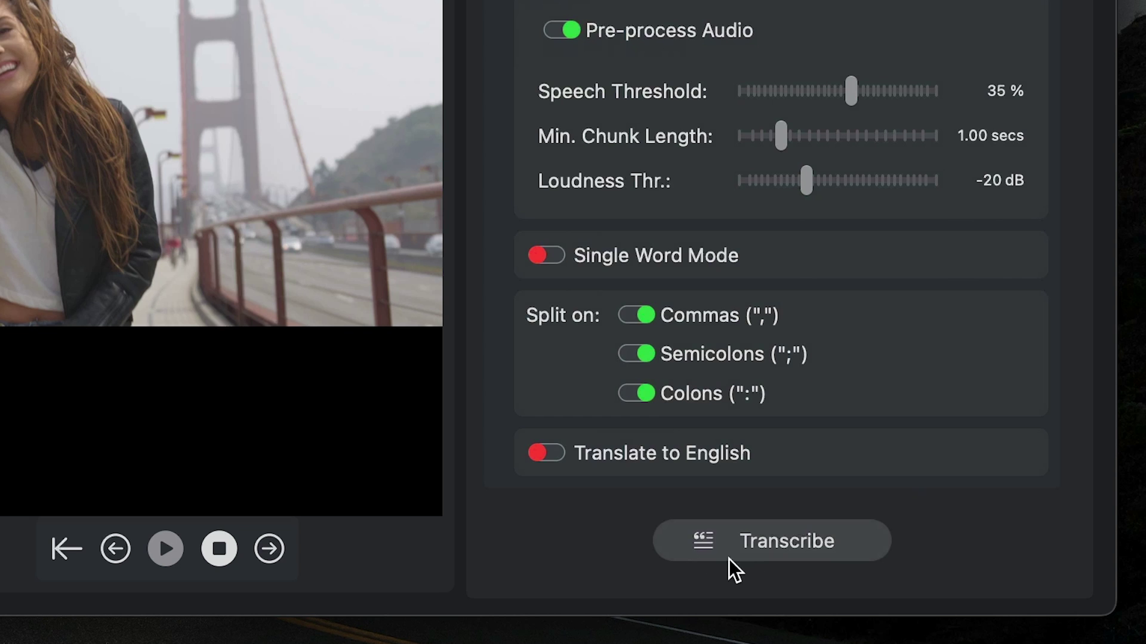
Transcribe the clip into English subtitles and save the session as Transcription on the Desktop
click(836, 553)
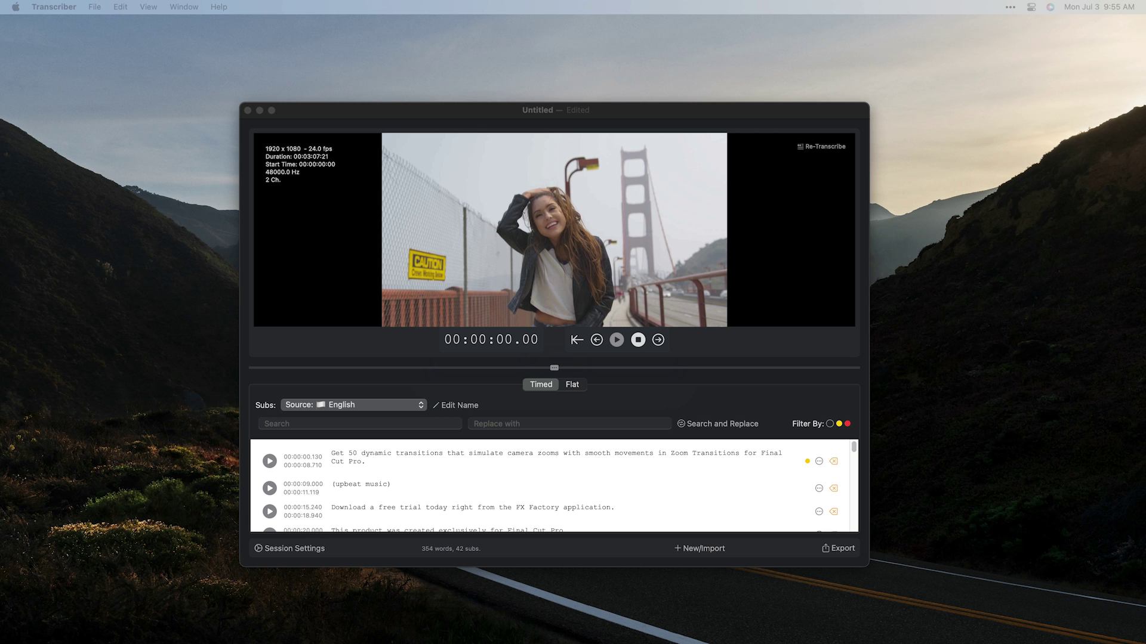
click(95, 7)
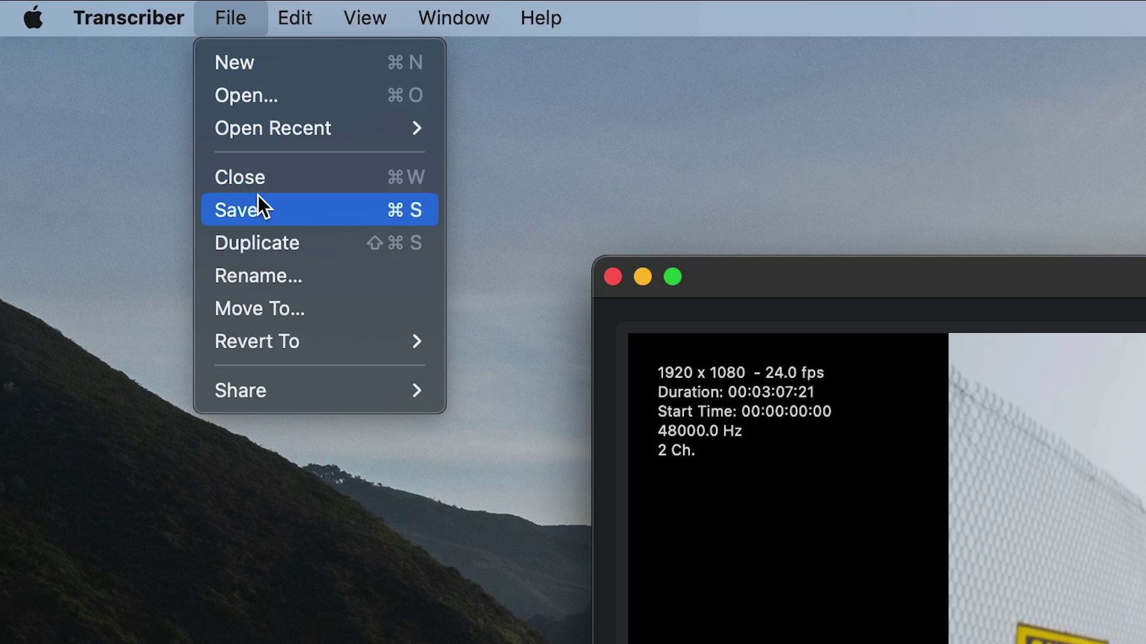
click(258, 200)
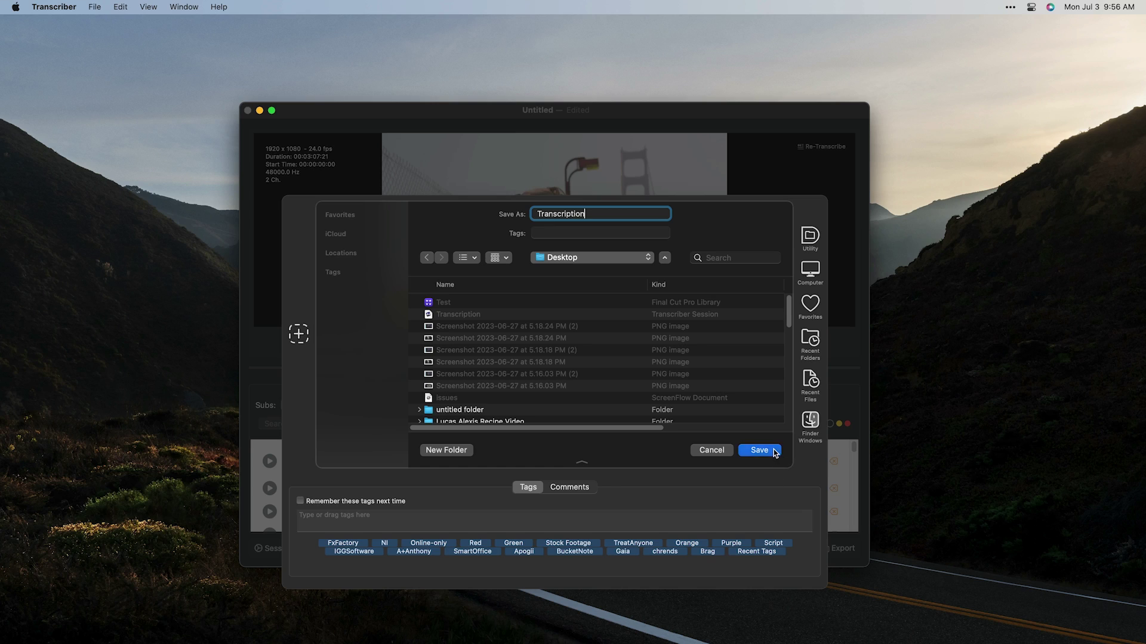
click(774, 453)
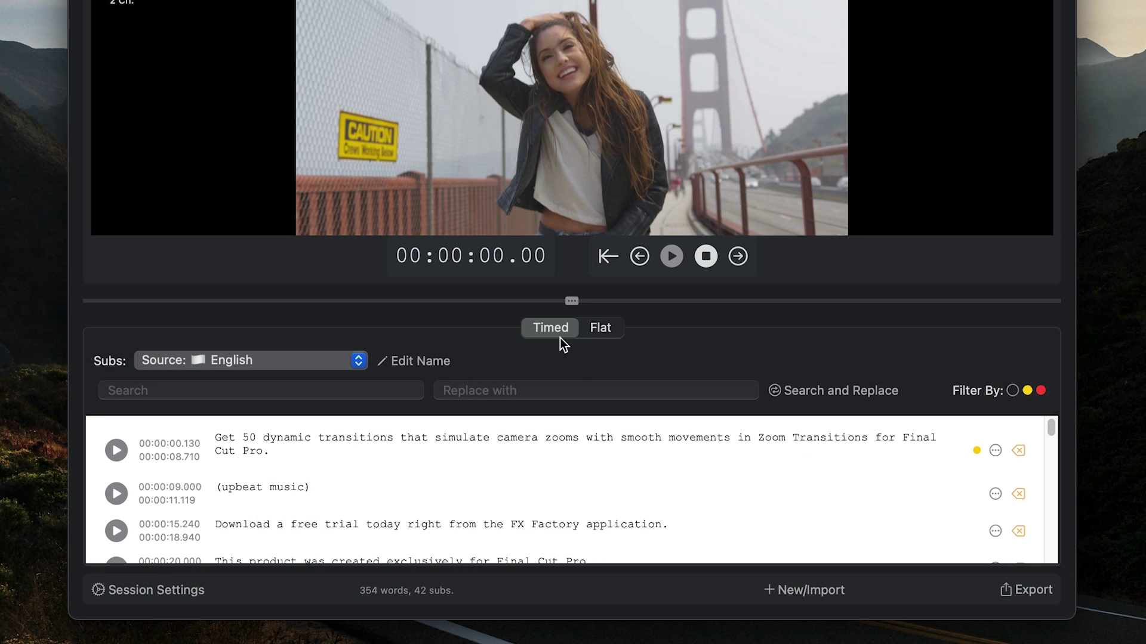
Replace the dash in the 00:00:26 subtitle so it reads 'Premium VFX // Zoom Transitions'
click(612, 330)
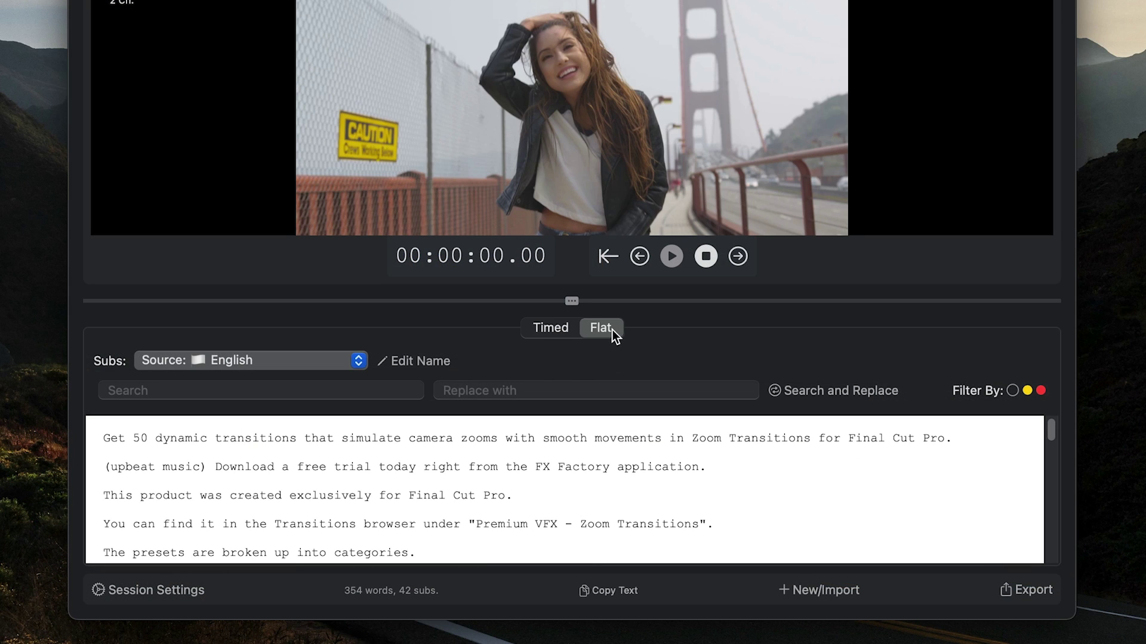
drag(1054, 426, 1061, 553)
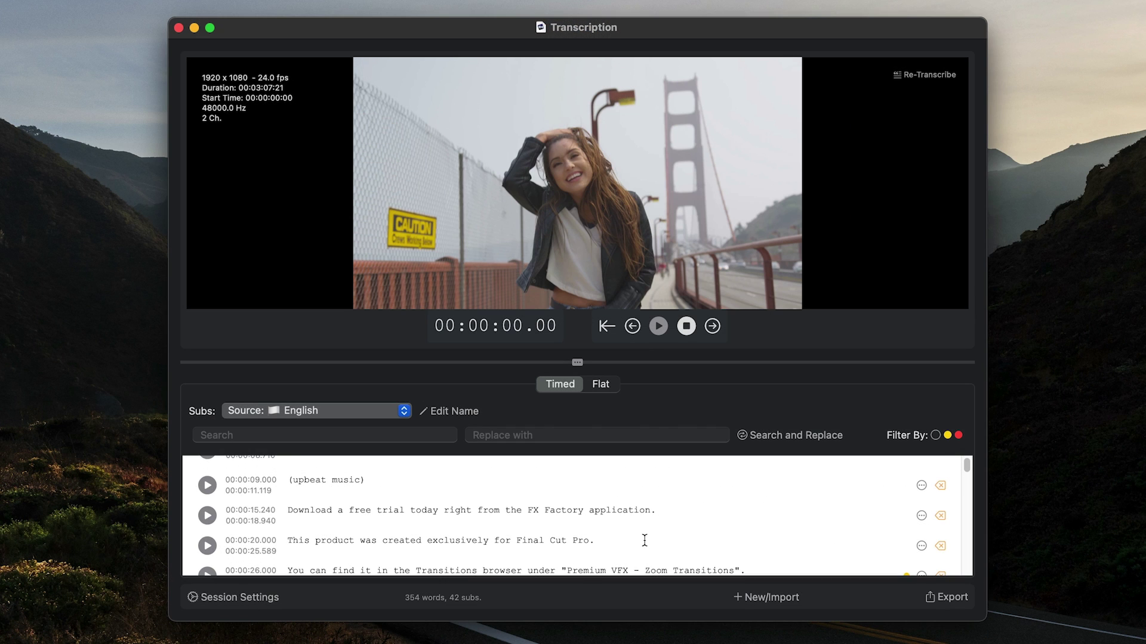
scroll(644, 541, down, 2)
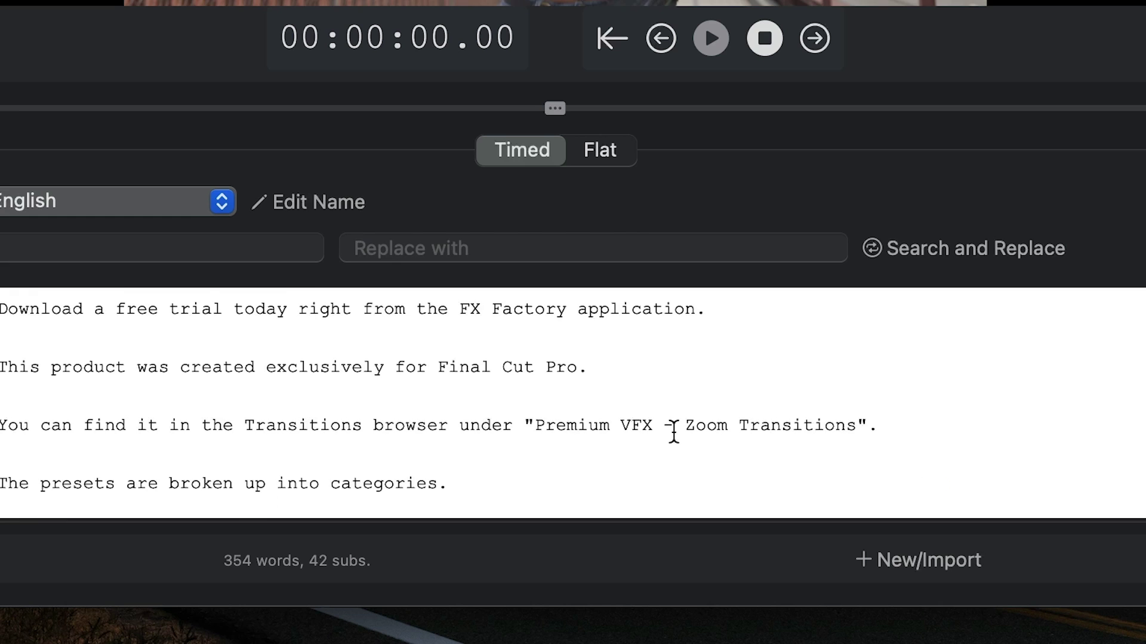
click(656, 531)
key(BackSpace)
key(BackSpace)
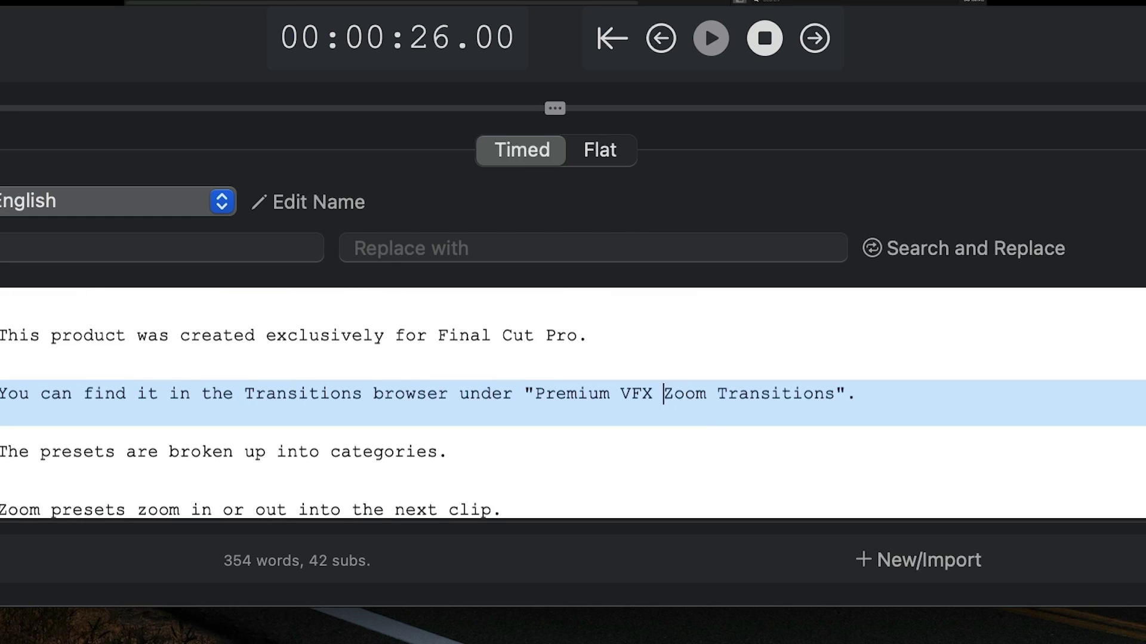
text(//)
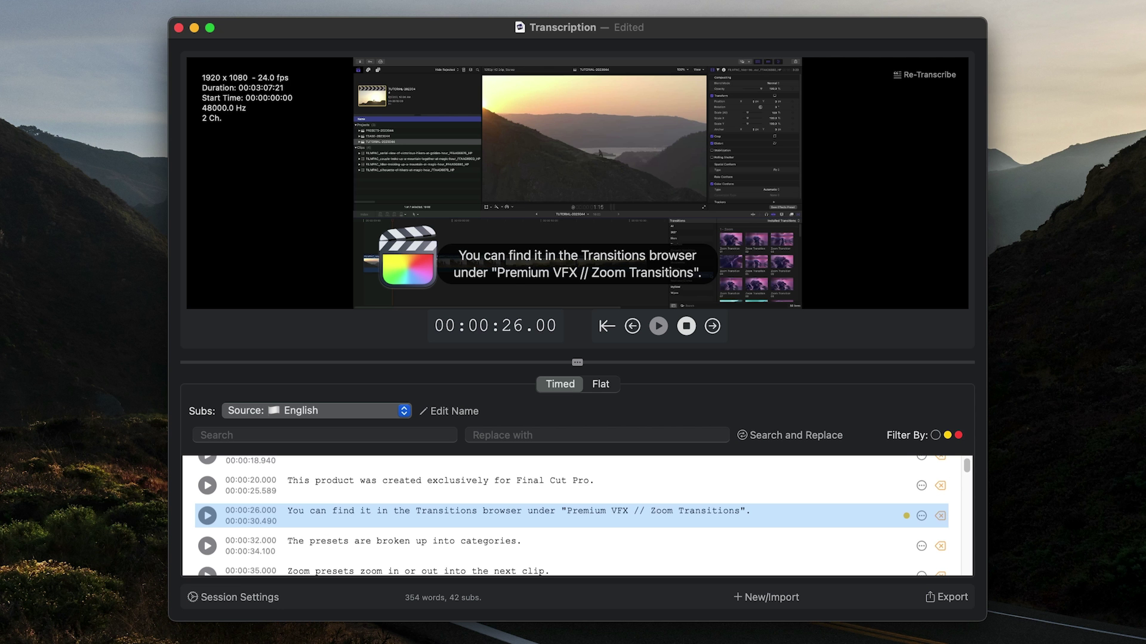
scroll(499, 537, down, 1)
scroll(498, 537, up, 3)
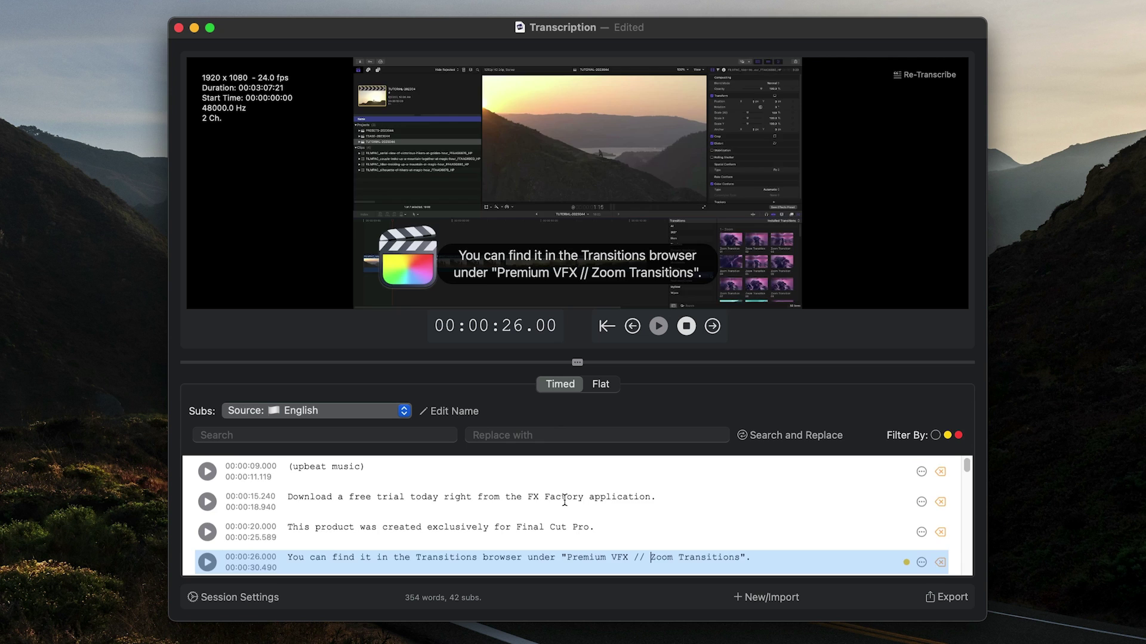
click(564, 504)
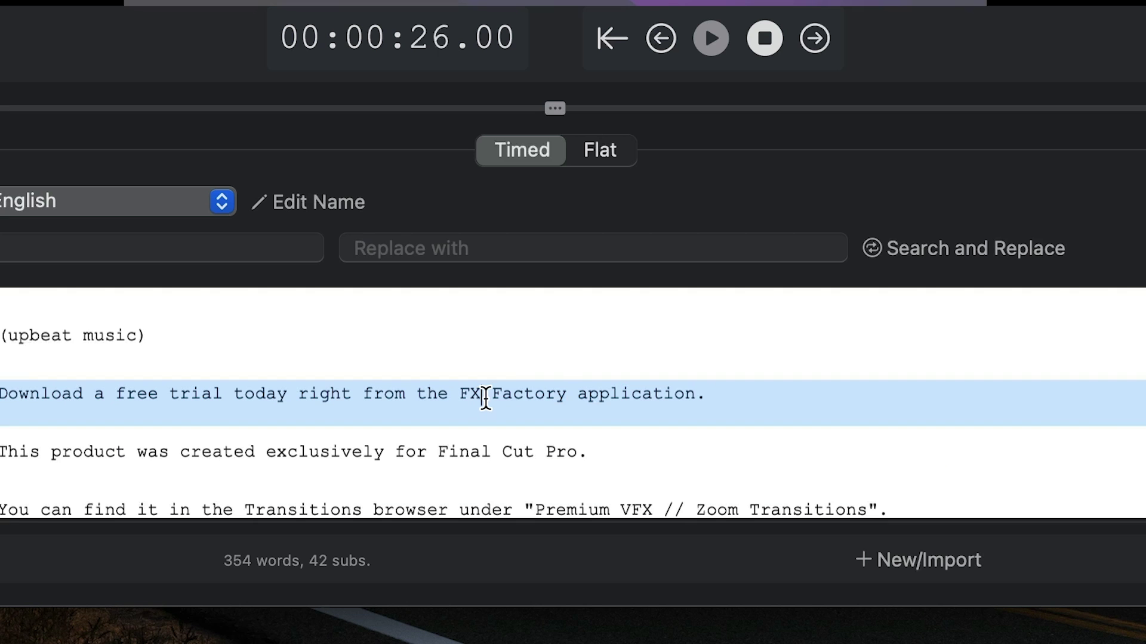
Search and replace 'FX Factory' with 'FxFactory' in all subtitles, then filter to yellow-marked ones
drag(548, 397, 474, 400)
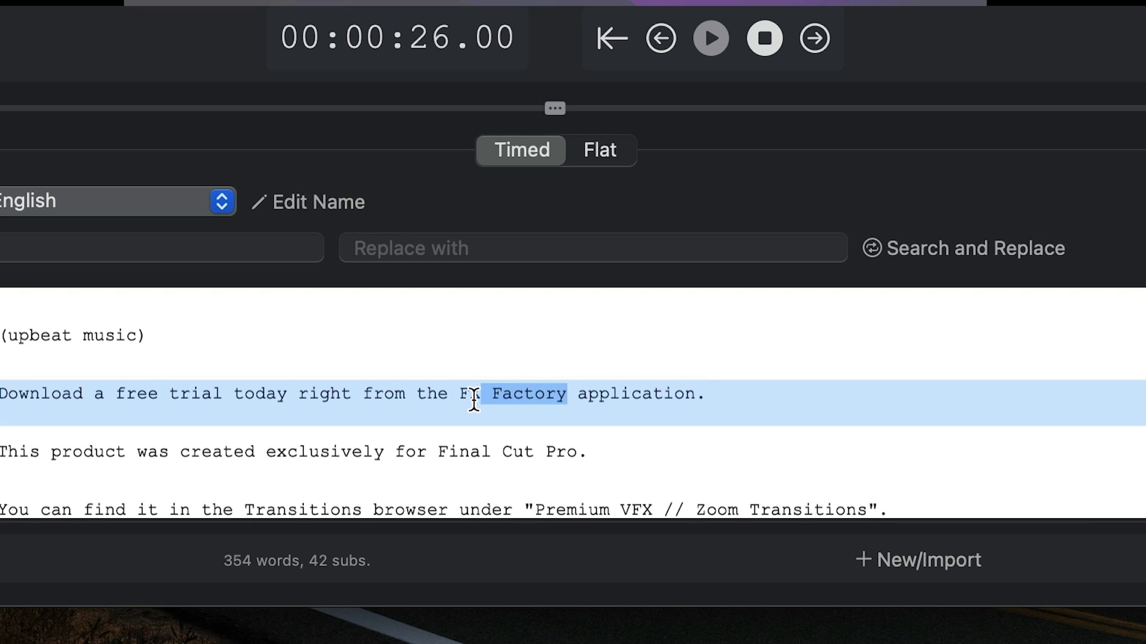
click(162, 248)
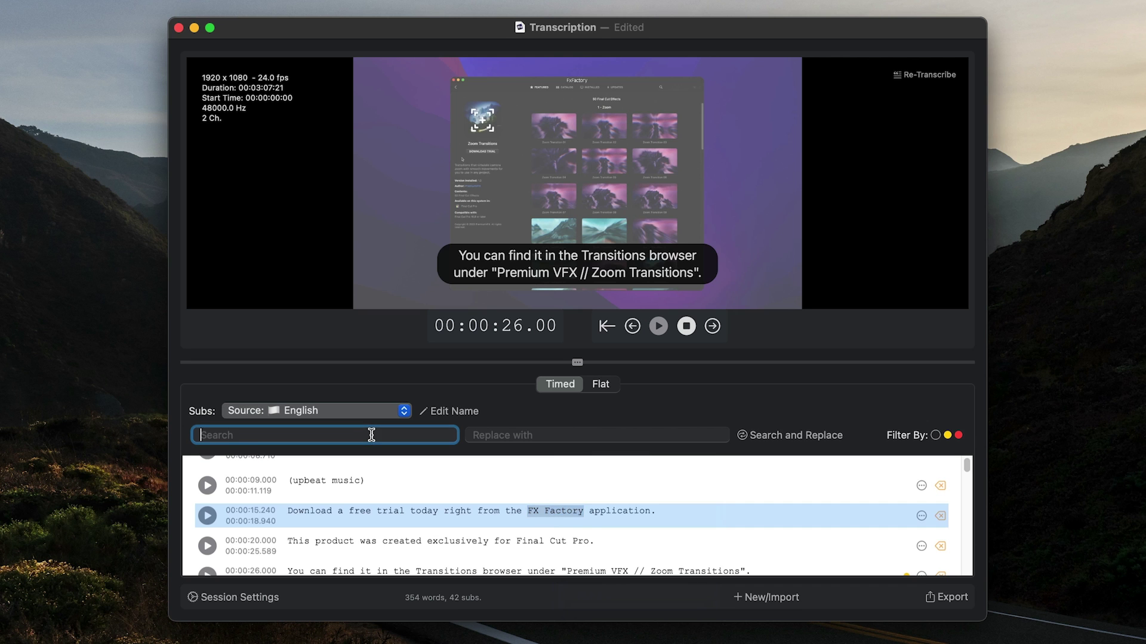
click(526, 437)
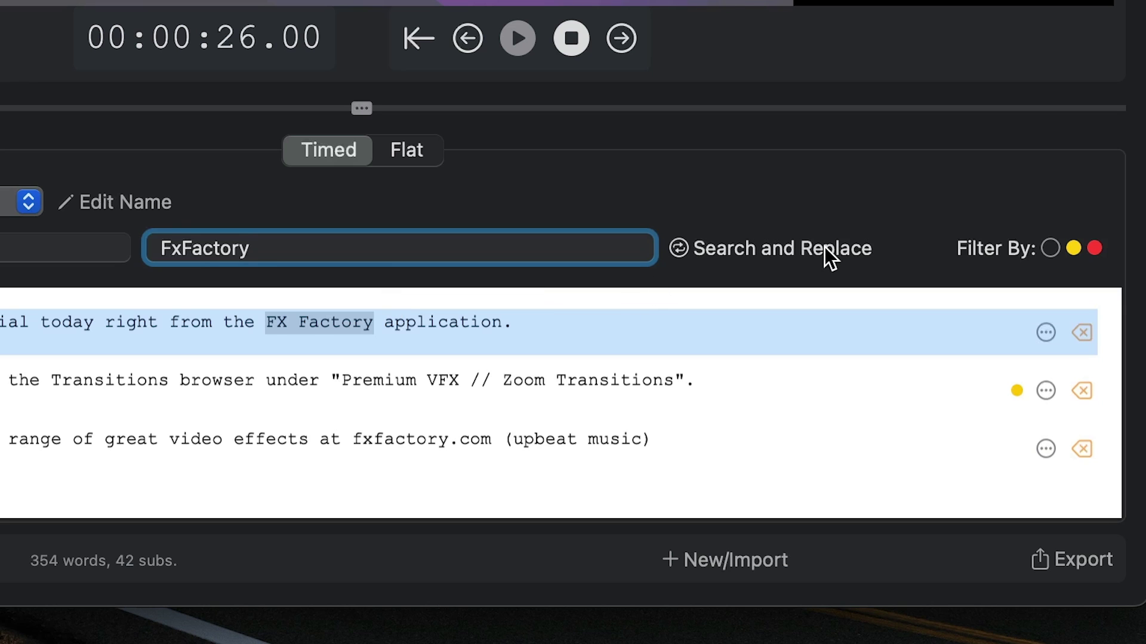
click(818, 436)
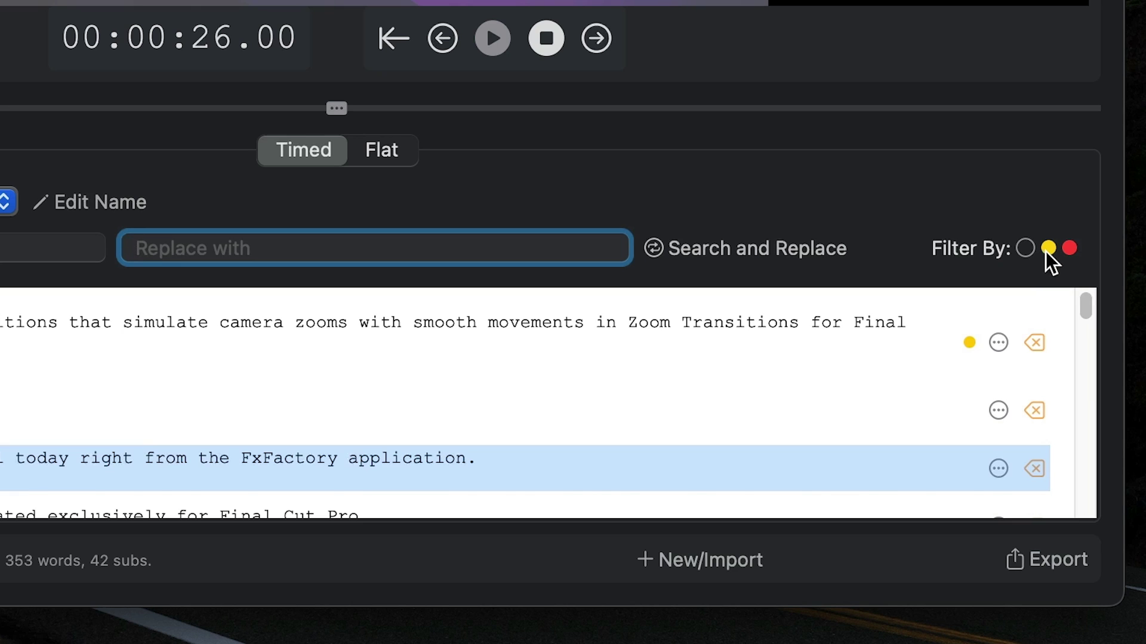
click(947, 435)
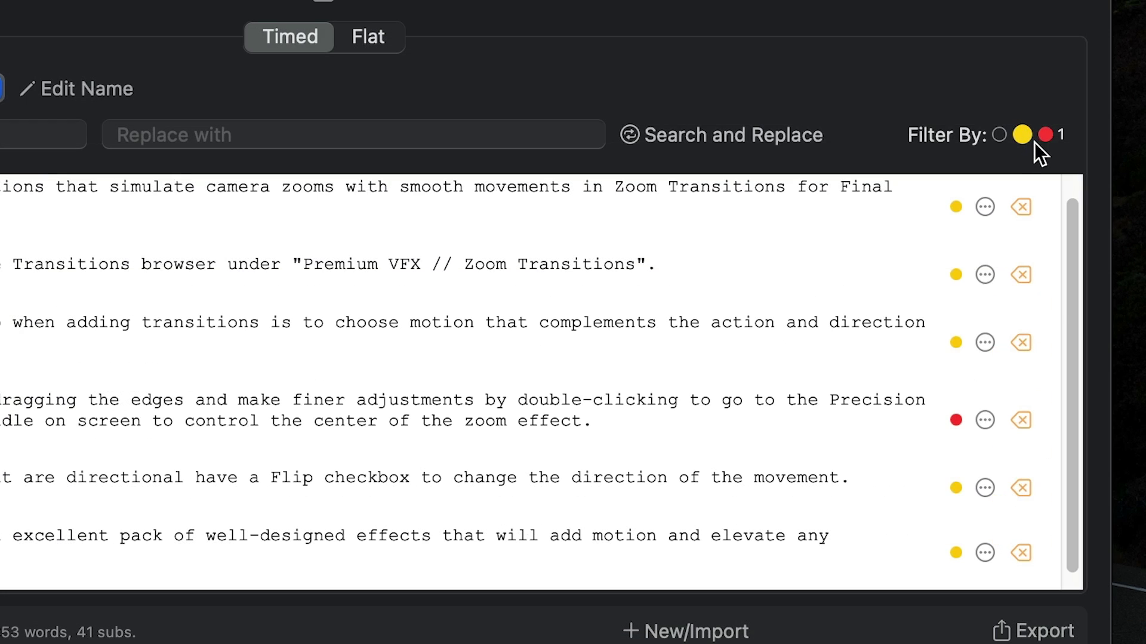
Split the red-flagged subtitle at new lines, and merge '(upbeat music)' with the following subtitle
click(1045, 134)
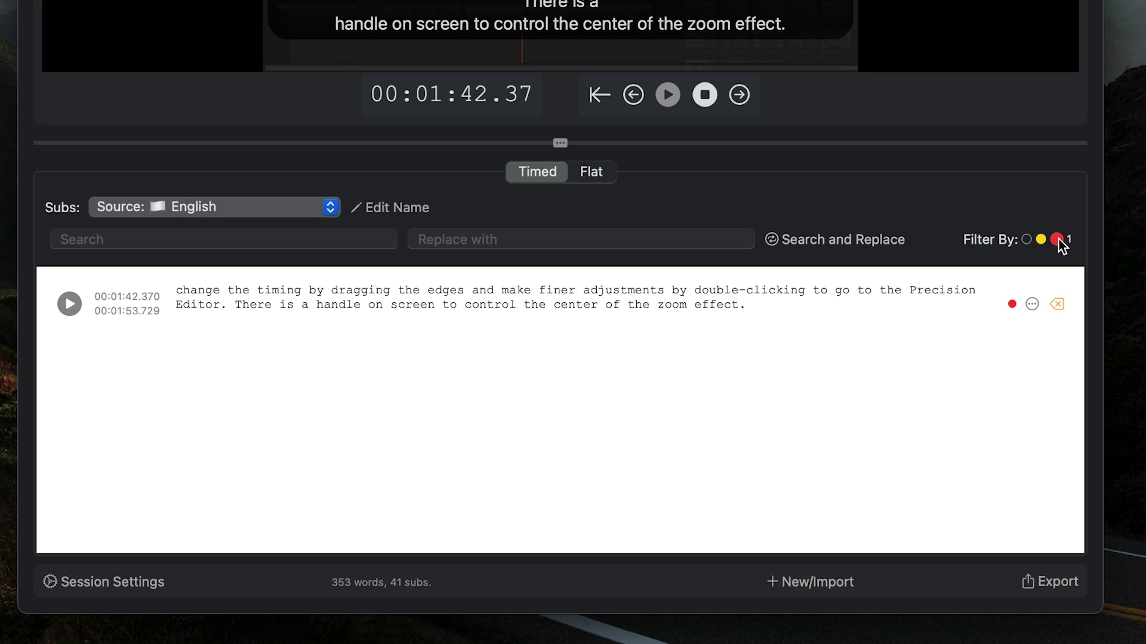
click(1021, 309)
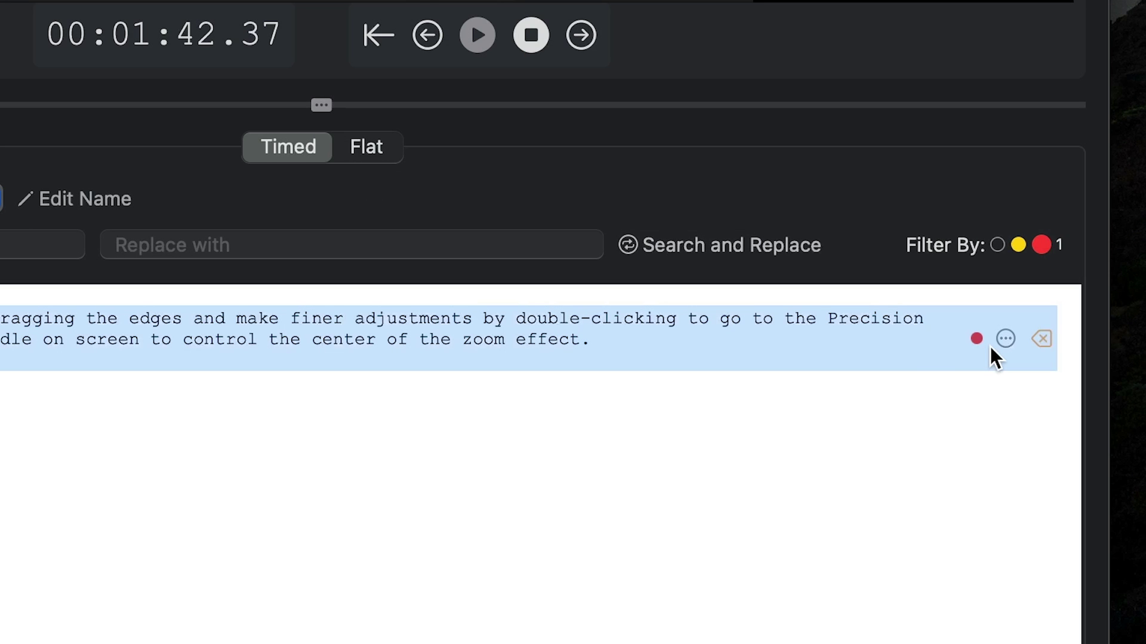
click(1006, 338)
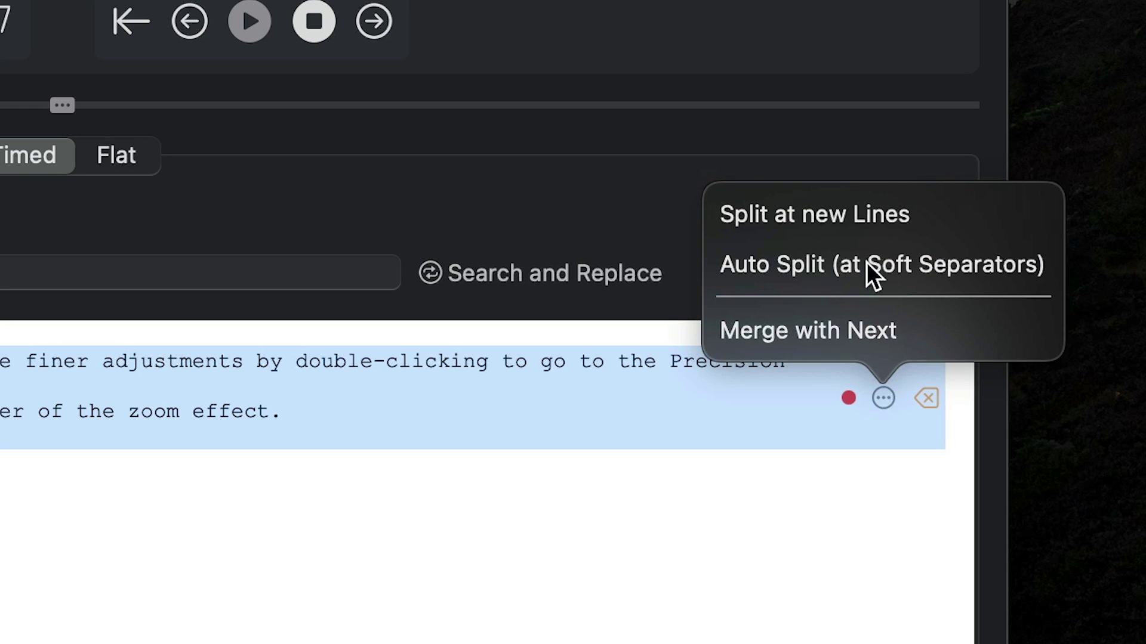
click(838, 213)
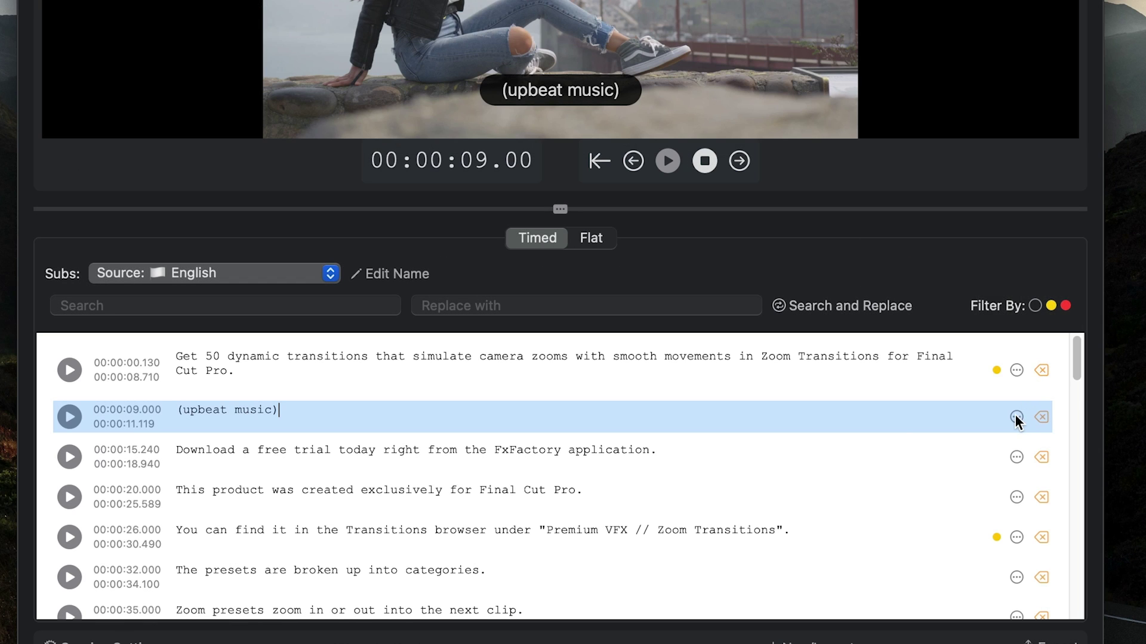
click(1015, 416)
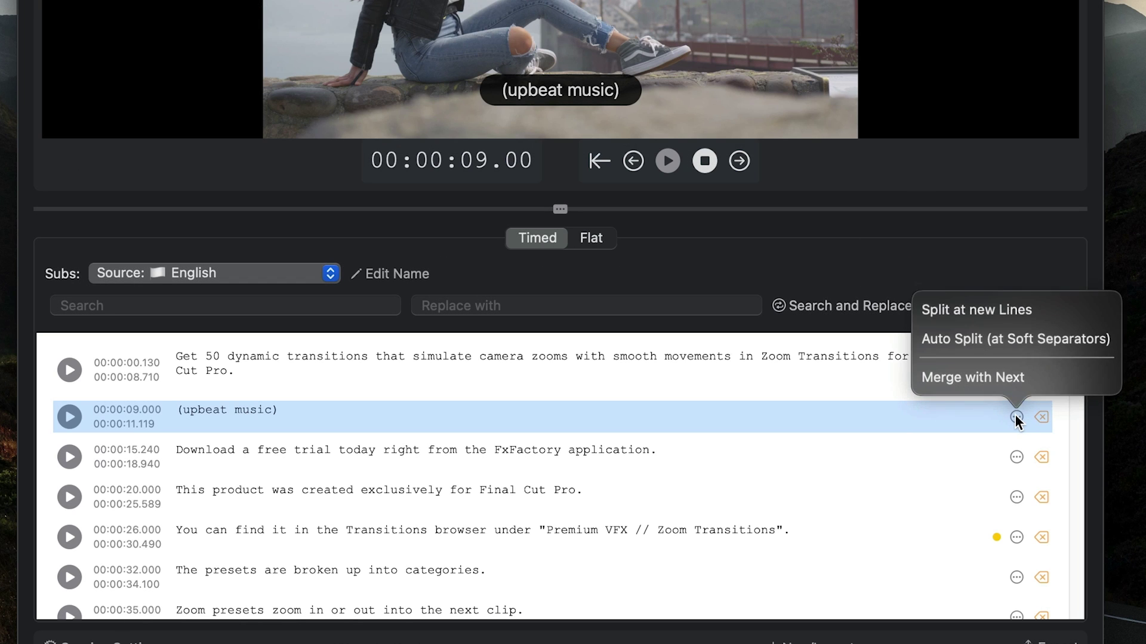
click(1008, 378)
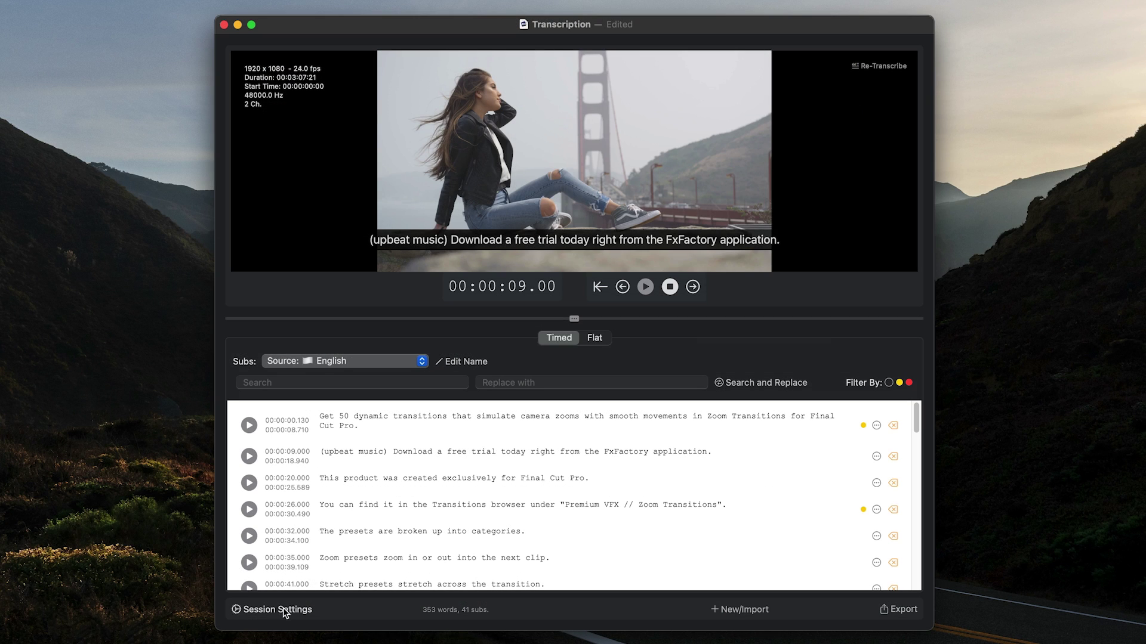
In Session Settings, raise the subtitles' max characters per line to 85
click(277, 609)
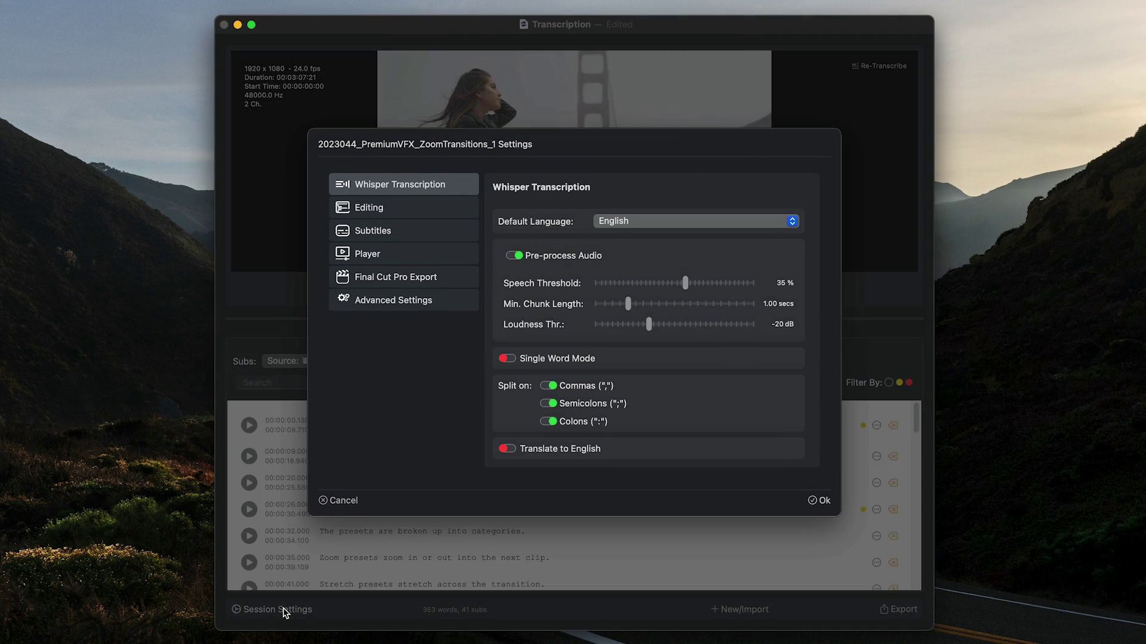
click(370, 231)
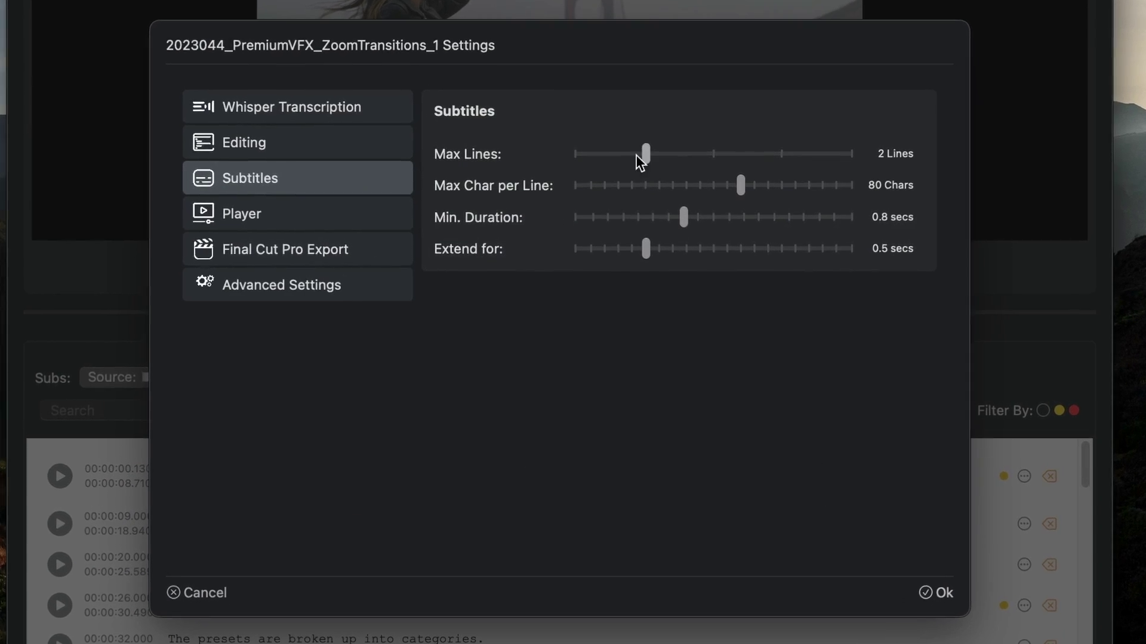
drag(639, 156, 653, 174)
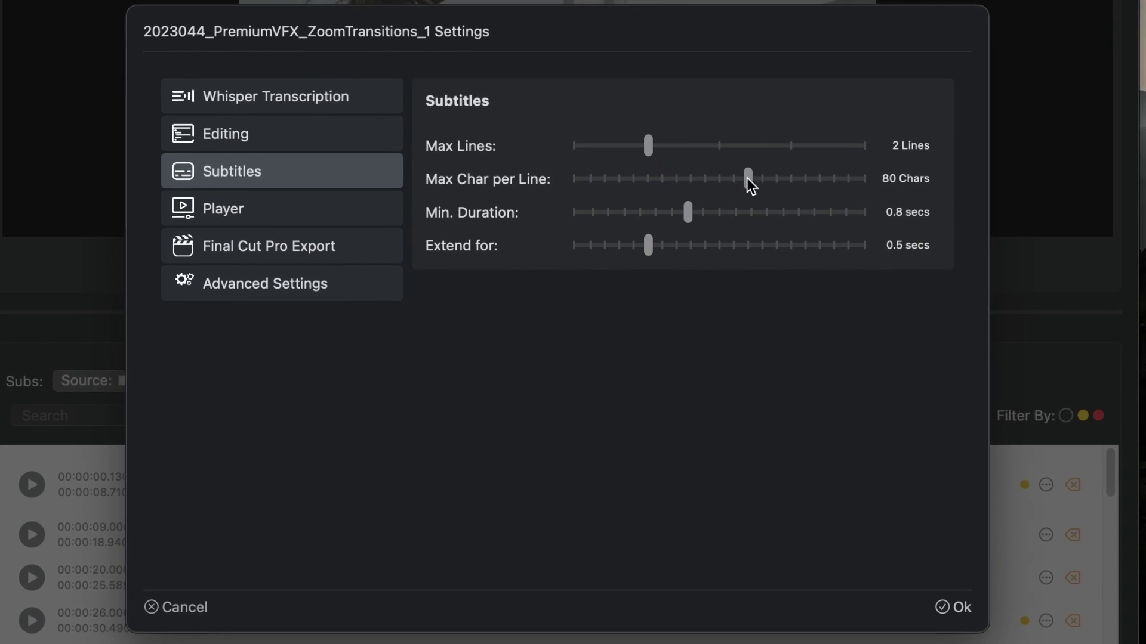
mouse_move(747, 180)
mouse_down()
mouse_move(760, 181)
mouse_move(749, 187)
mouse_up()
Set the Final Cut Pro export font to Roboto and the subtitle baseline to 10%
click(261, 250)
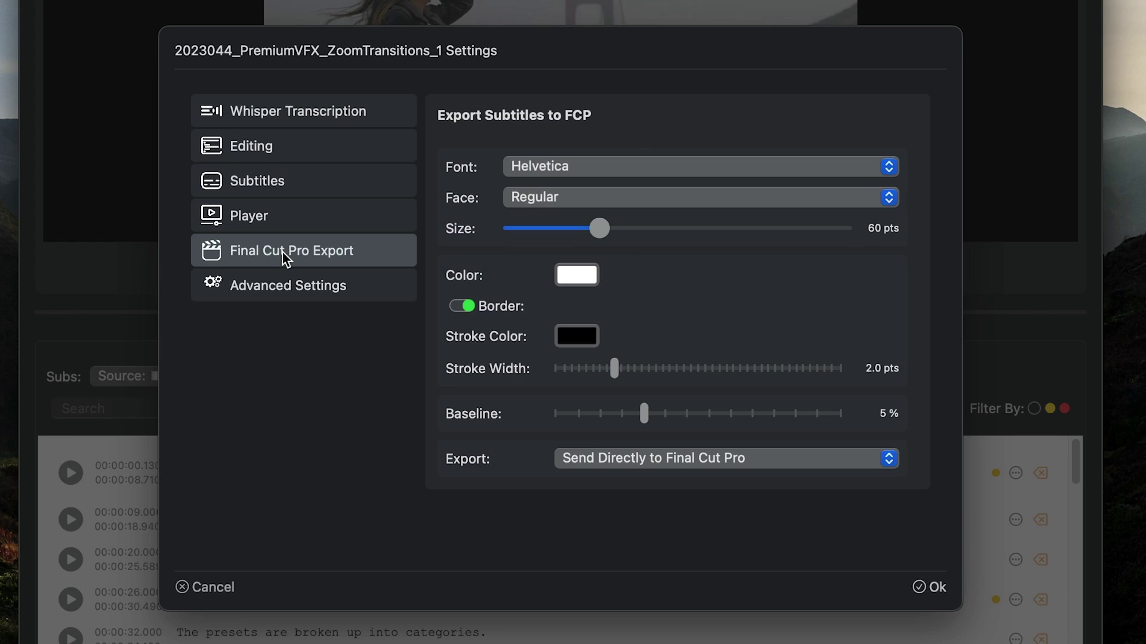
click(599, 173)
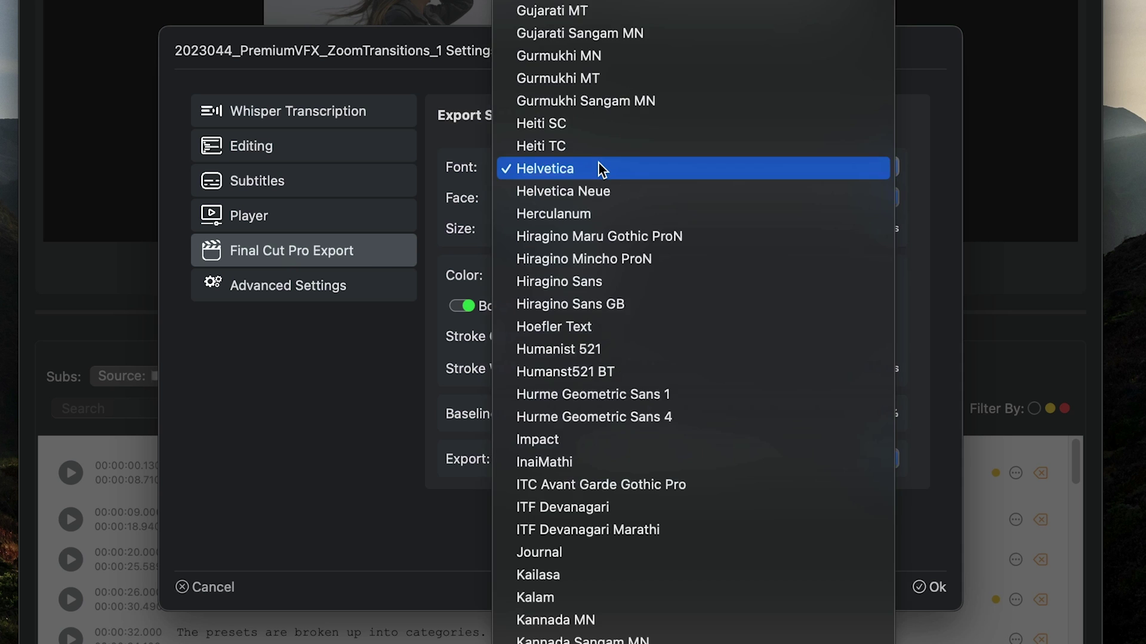
scroll(599, 163, down, 10)
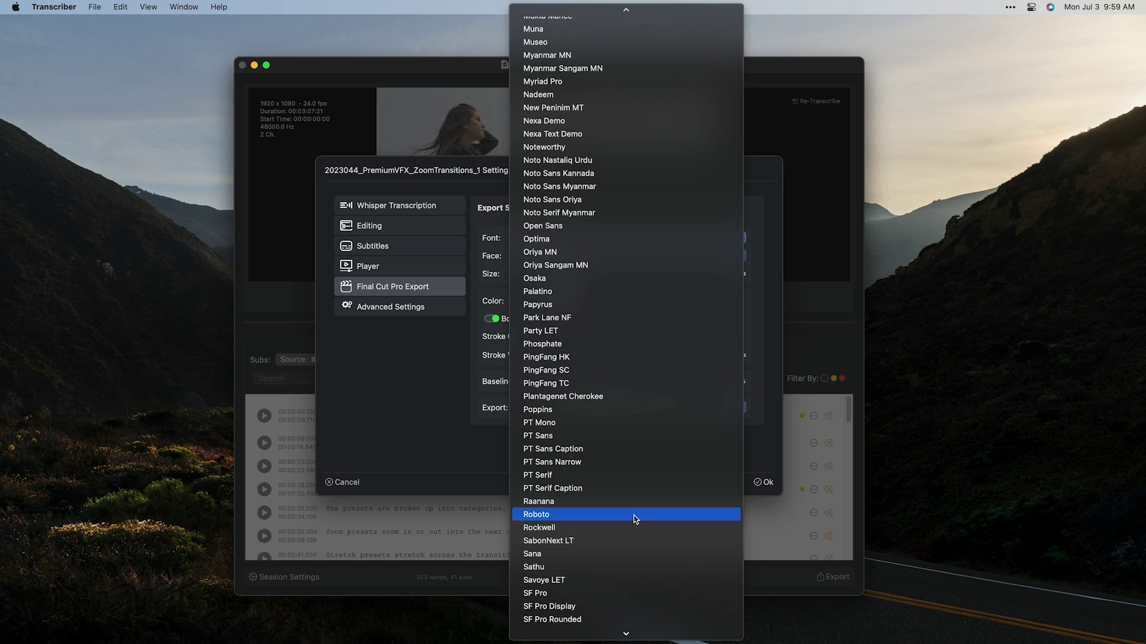
click(633, 514)
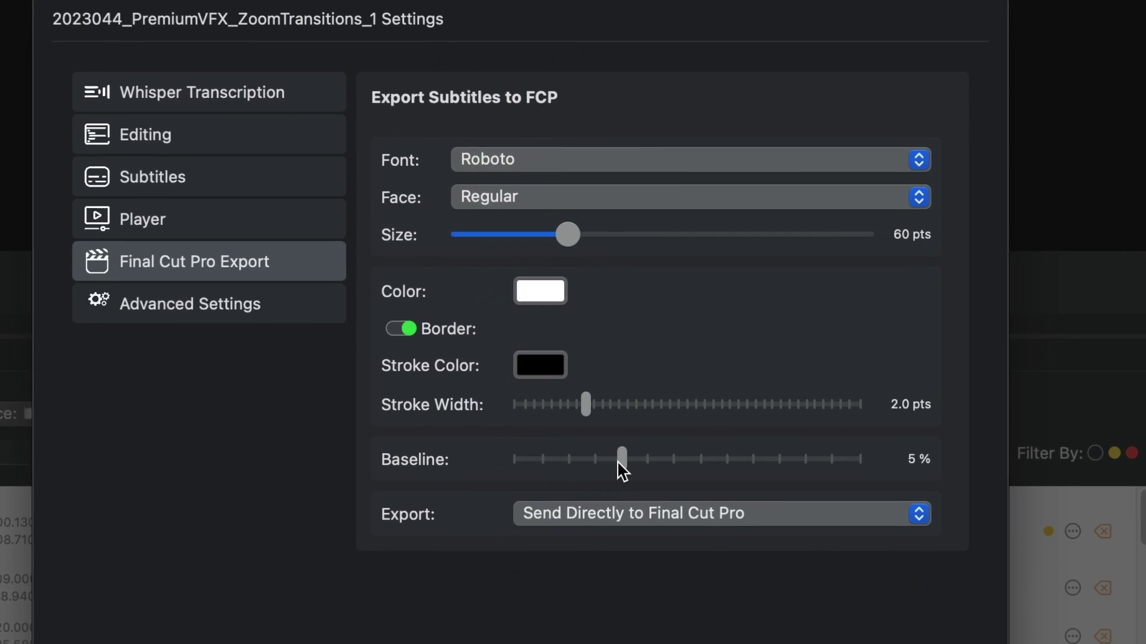
drag(621, 470, 762, 499)
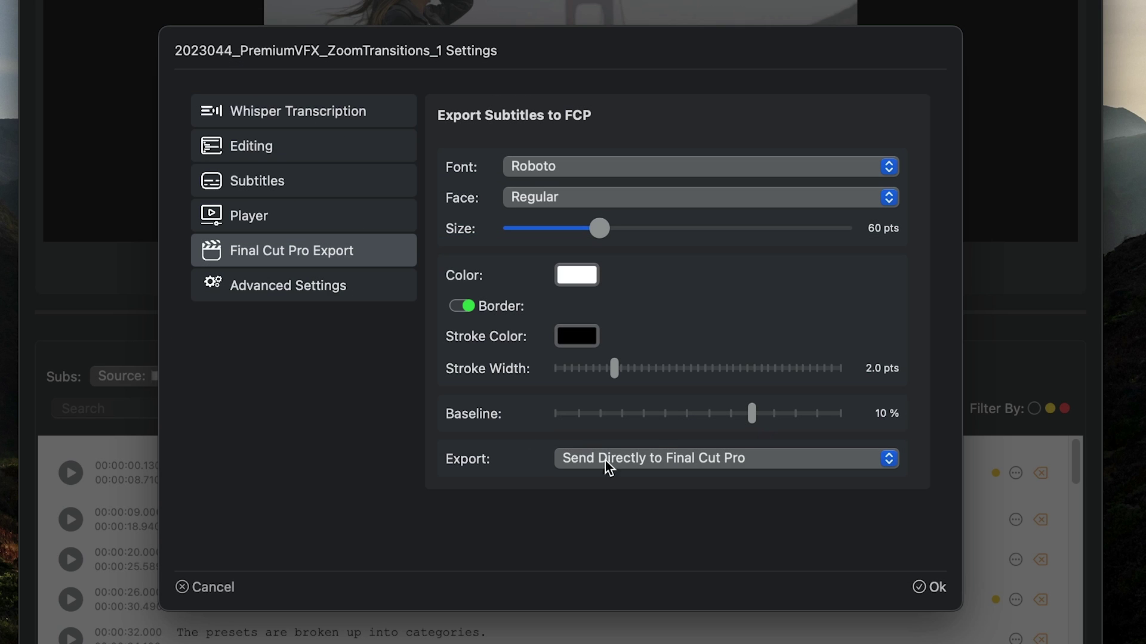
click(607, 465)
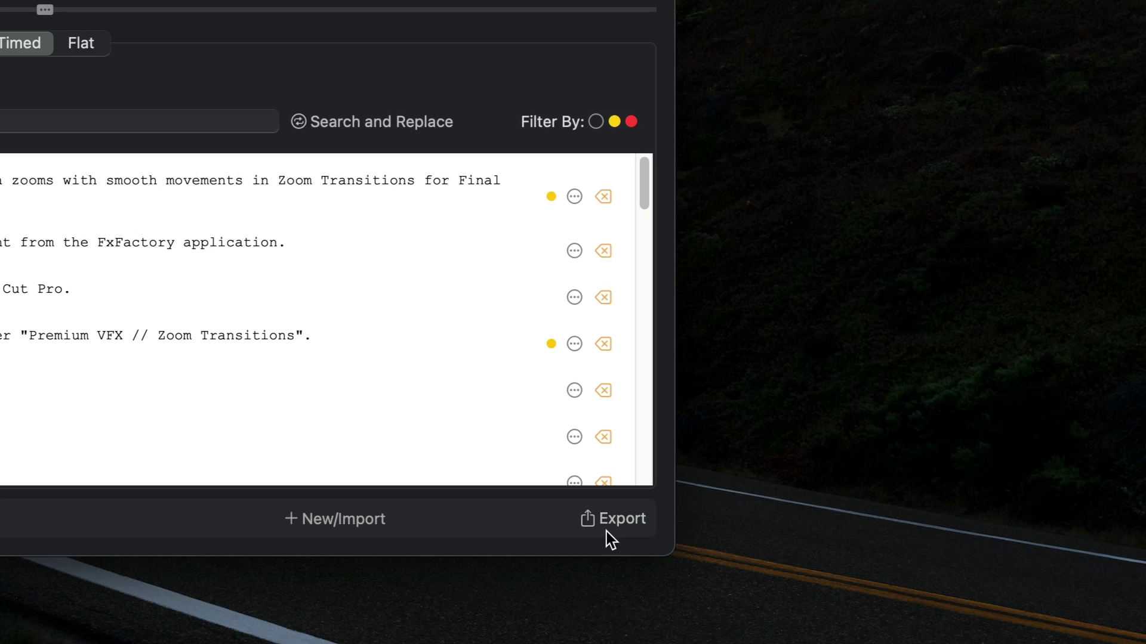
Export the subtitles with Export for Final Cut Pro
click(835, 578)
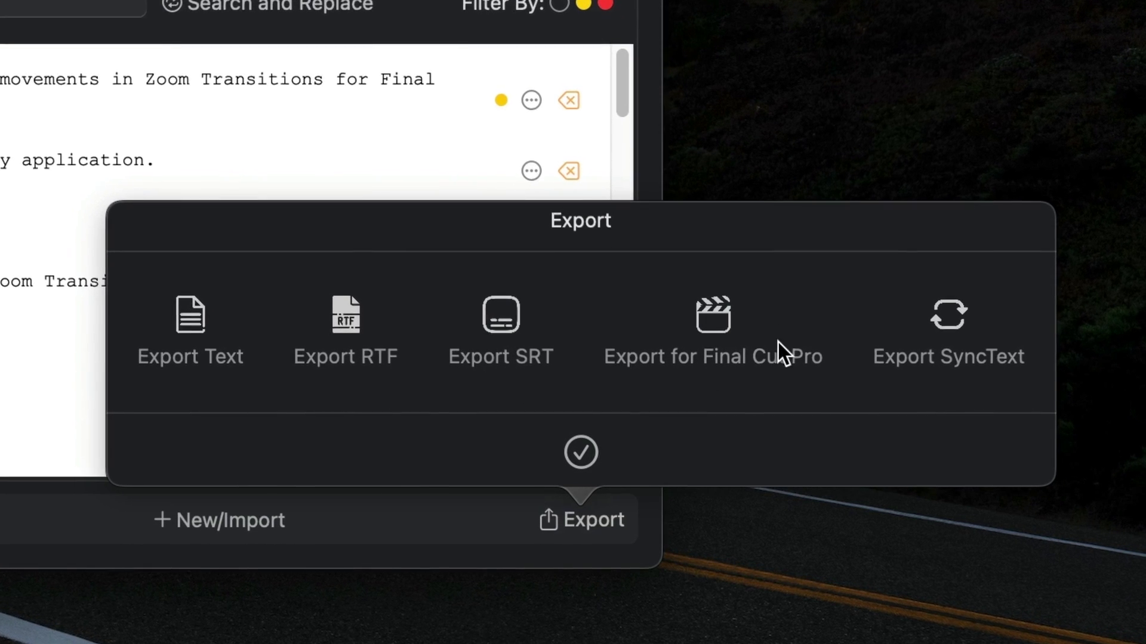
click(709, 310)
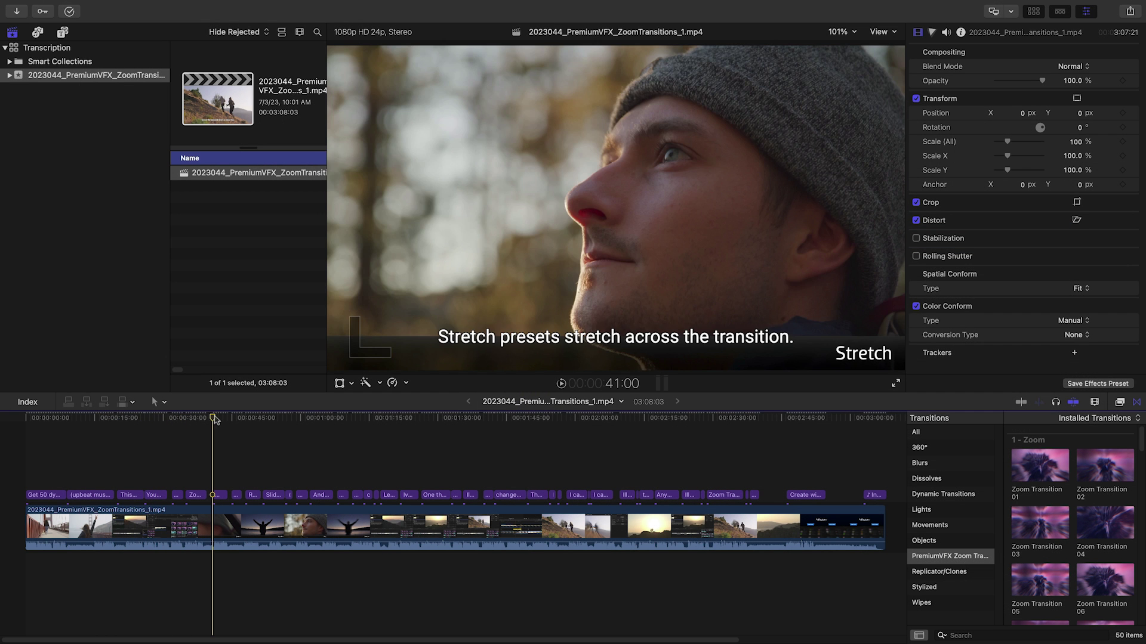
Select all caption titles in the Final Cut Pro timeline and set their Roboto weight to Bold
mouse_move(220, 419)
mouse_down()
mouse_move(82, 420)
mouse_move(240, 420)
mouse_up()
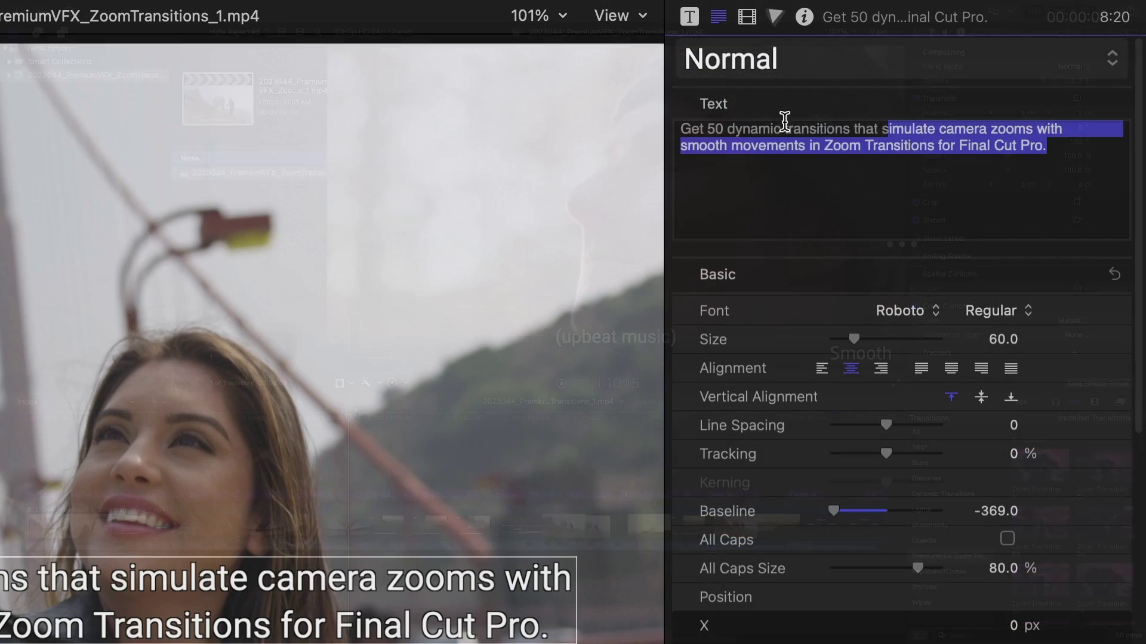
drag(785, 119, 417, 117)
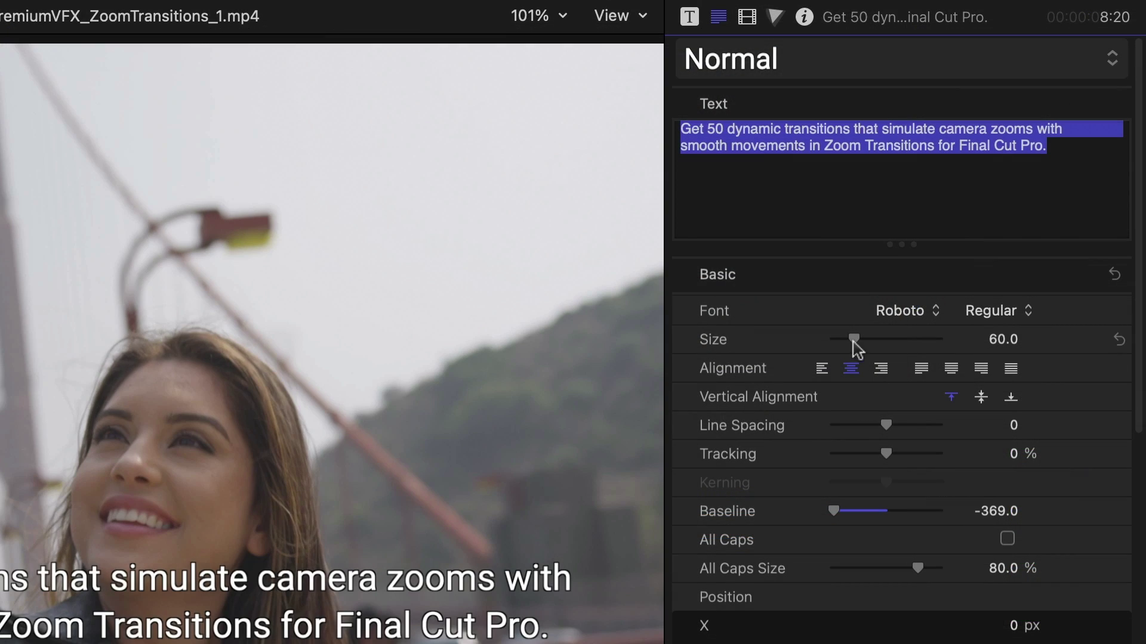
drag(854, 342, 851, 340)
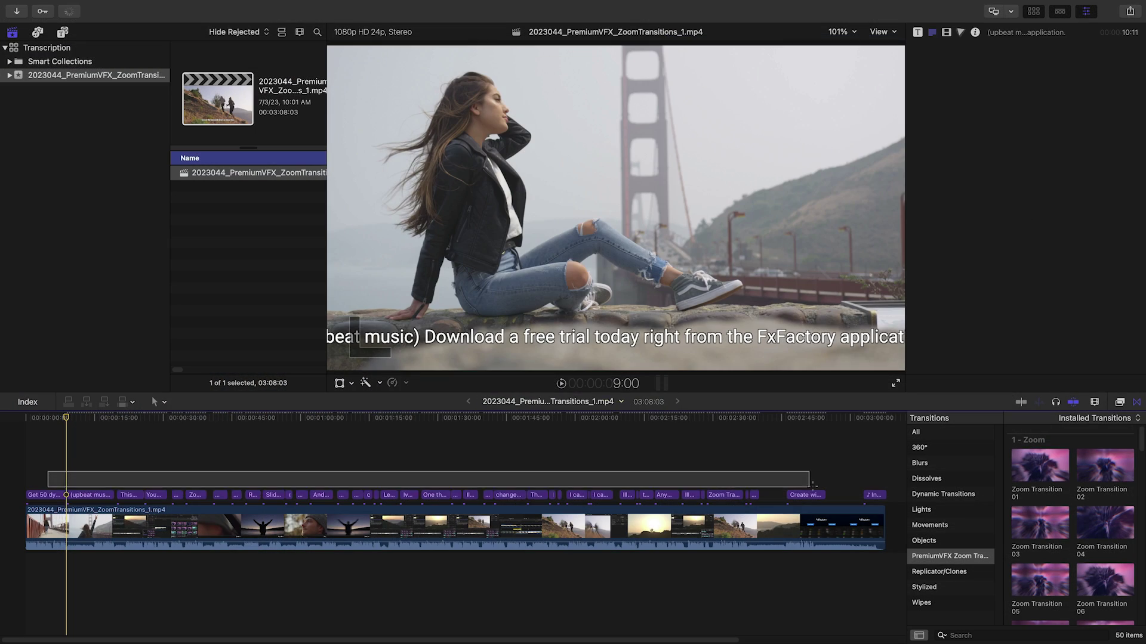
drag(813, 484, 892, 500)
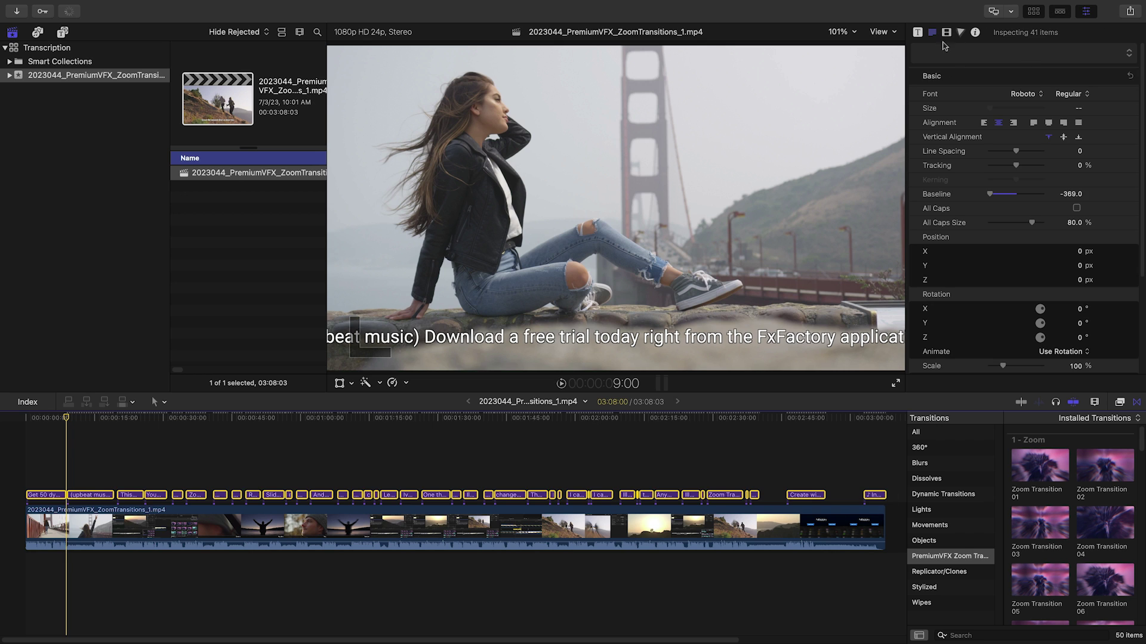
click(1081, 96)
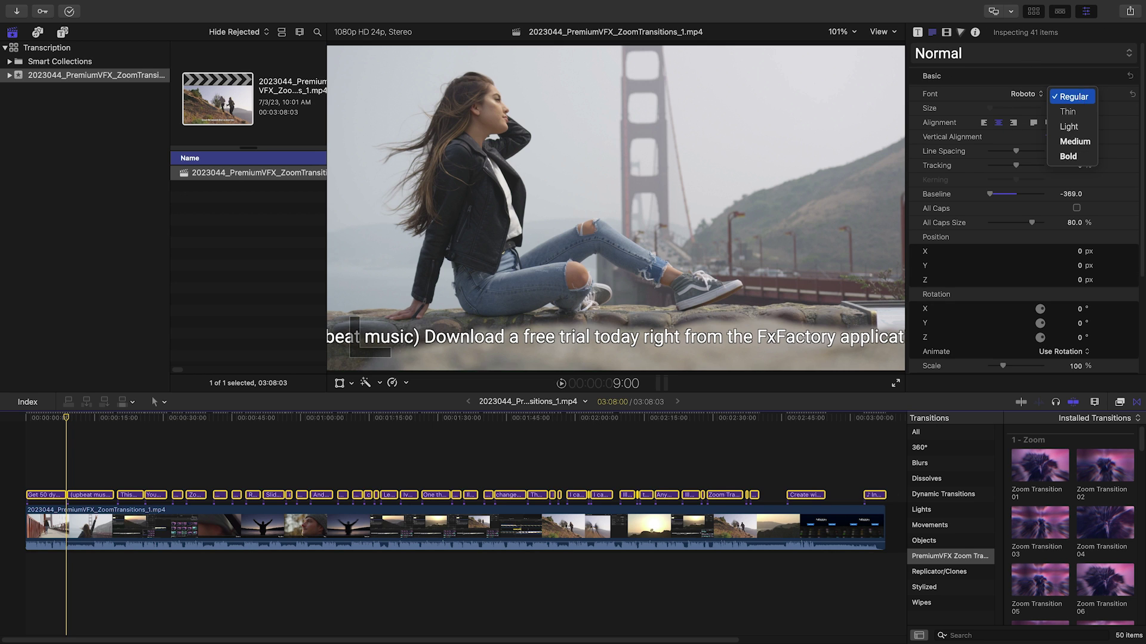
click(1070, 156)
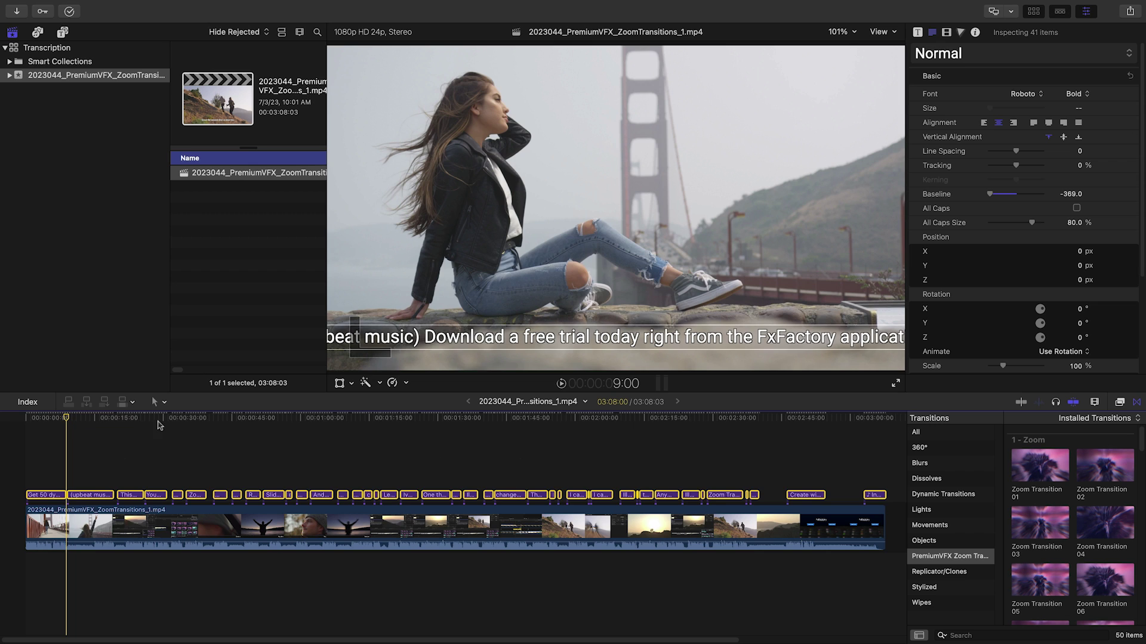
drag(179, 423, 264, 424)
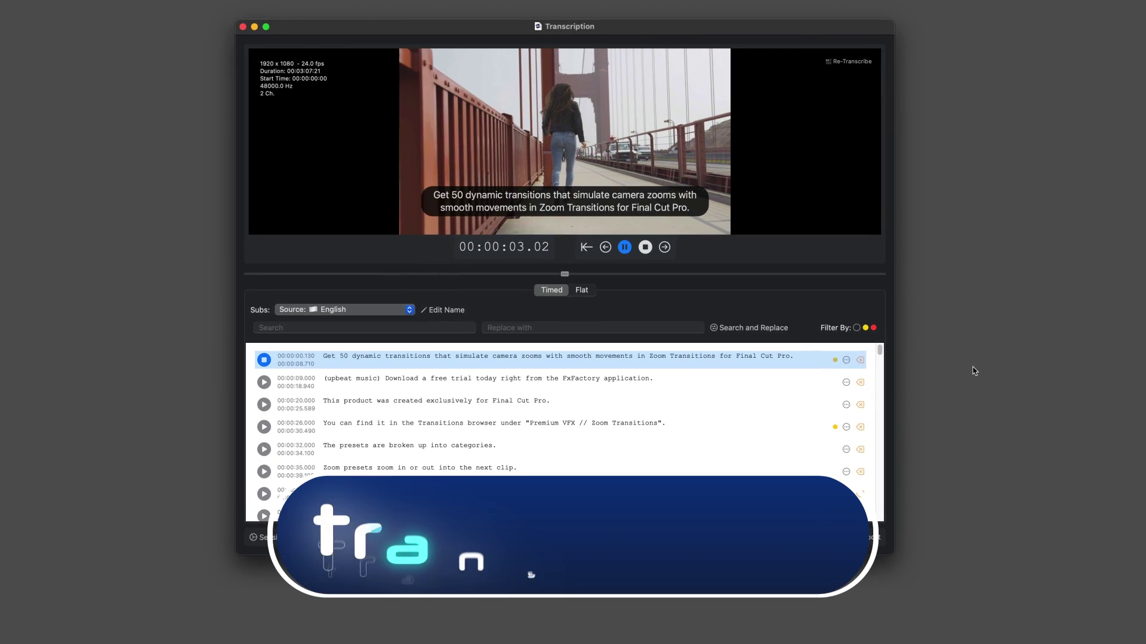